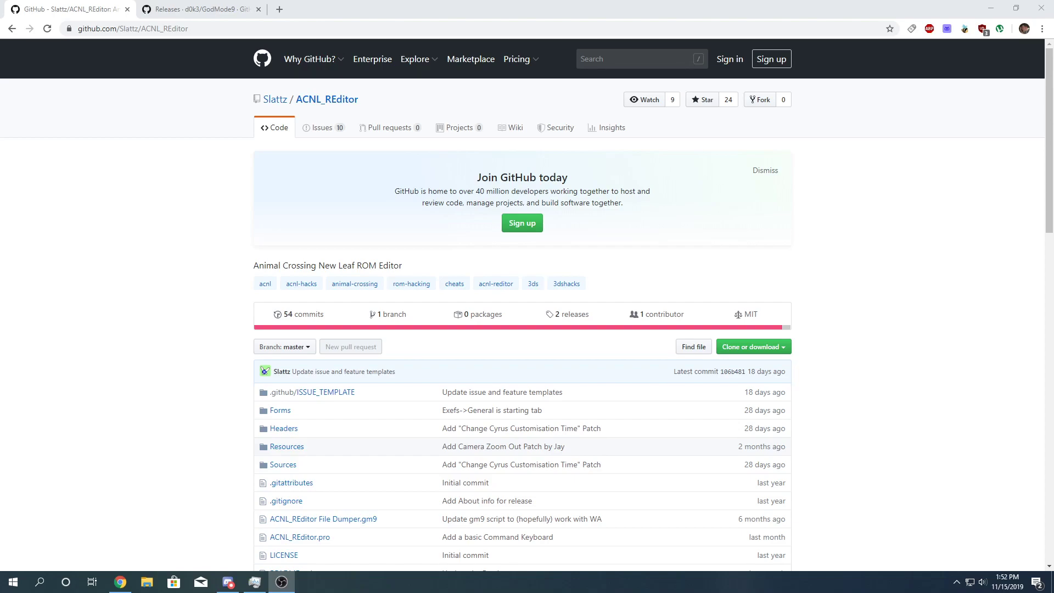
Review the ACNL_REditor README's feature list and the GodMode9 v1.9.0 release page
{"action": "scroll", "coordinate": [900, 370], "scroll_direction": "down", "scroll_amount": 8}
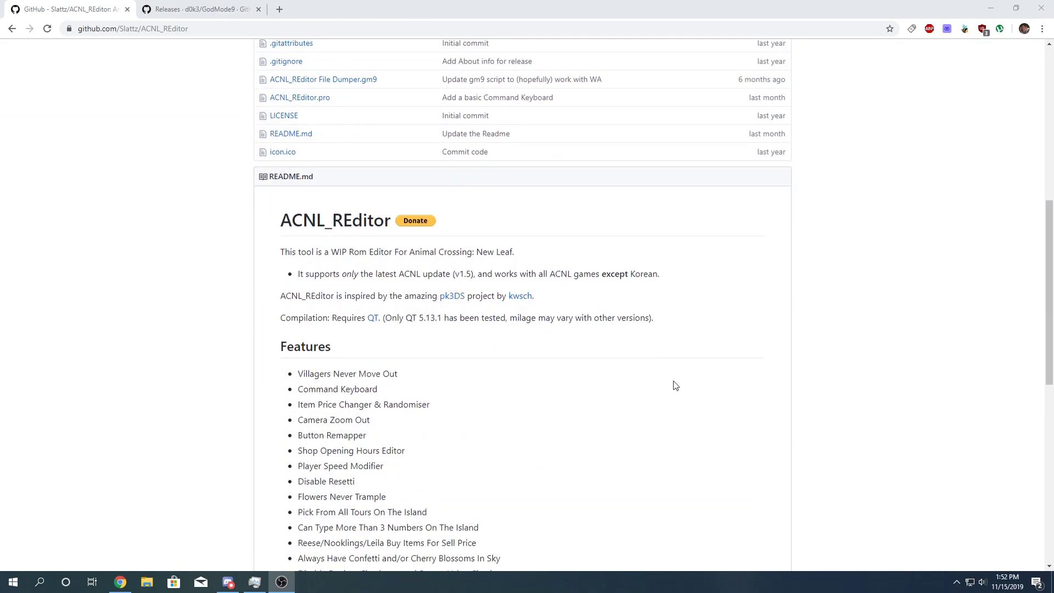
{"action": "scroll", "coordinate": [675, 385], "scroll_direction": "down", "scroll_amount": 2}
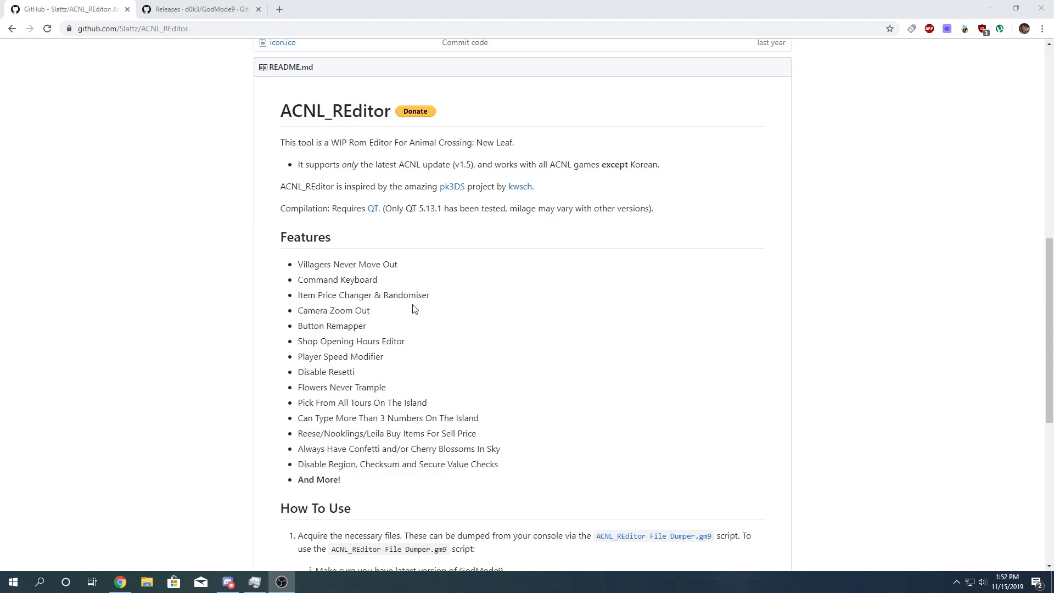
{"action": "left_click", "coordinate": [206, 9]}
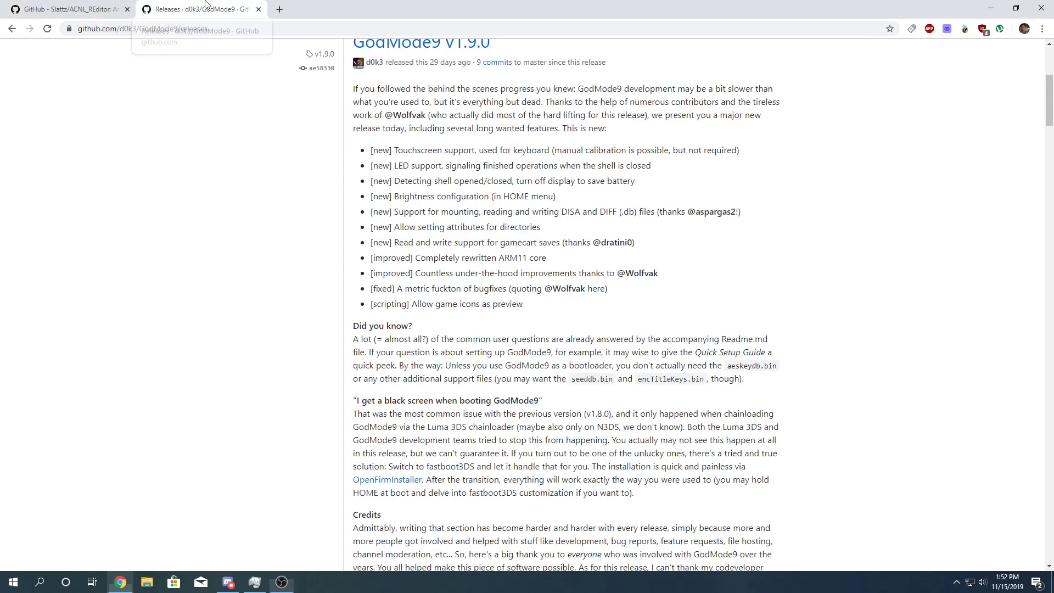
{"action": "scroll", "coordinate": [565, 317], "scroll_direction": "up", "scroll_amount": 5}
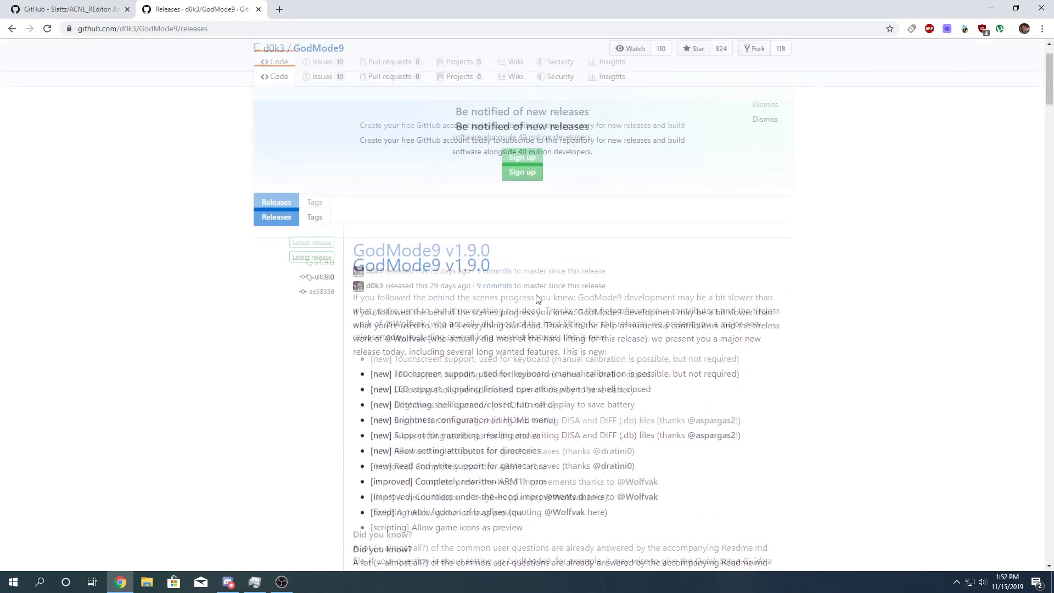
{"action": "left_click", "coordinate": [56, 5]}
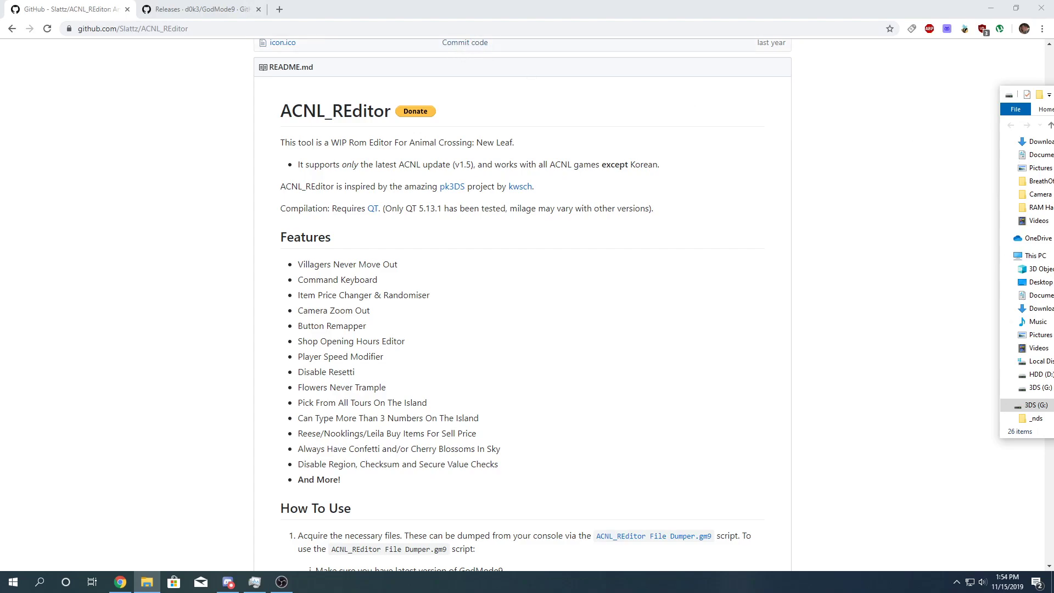
Check the root of the 3DS (G:) SD card and the README's How To Use section
{"action": "left_click_drag", "start_coordinate": [1032, 94], "coordinate": [624, 120]}
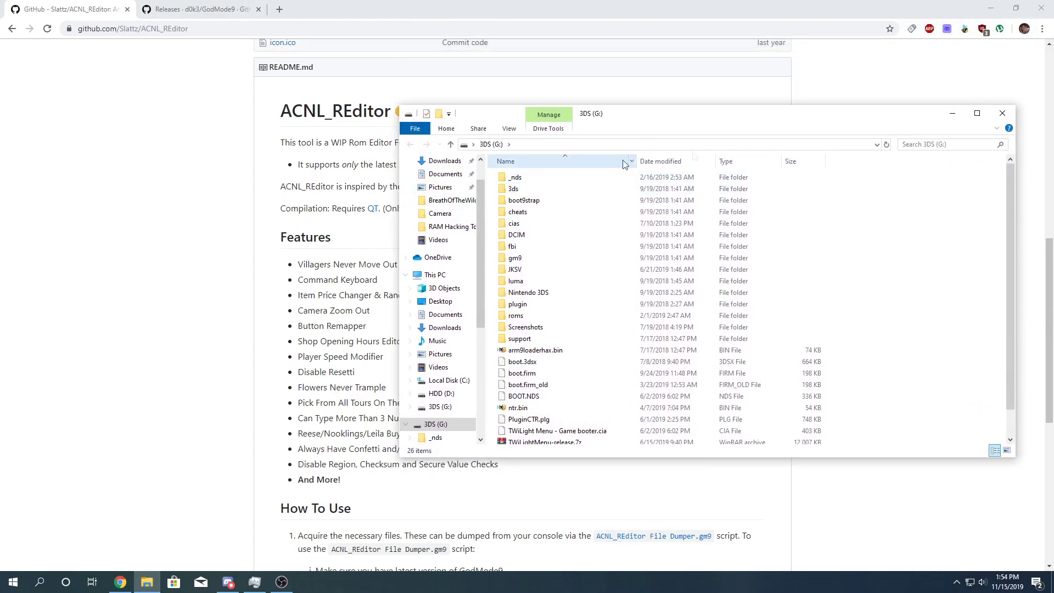
{"action": "left_click", "coordinate": [952, 113]}
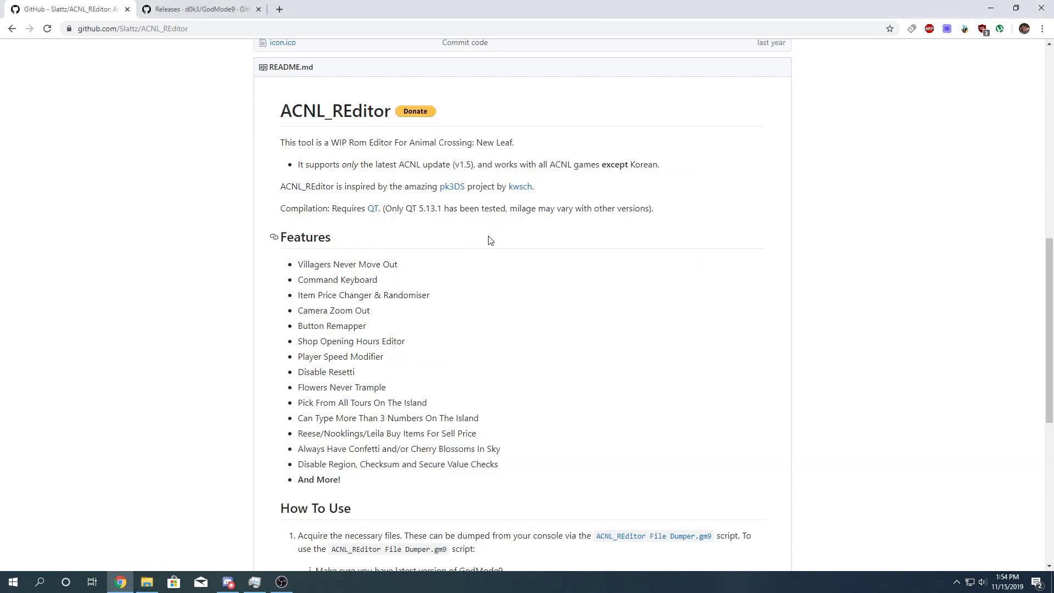
{"action": "scroll", "coordinate": [530, 308], "scroll_direction": "down", "scroll_amount": 2}
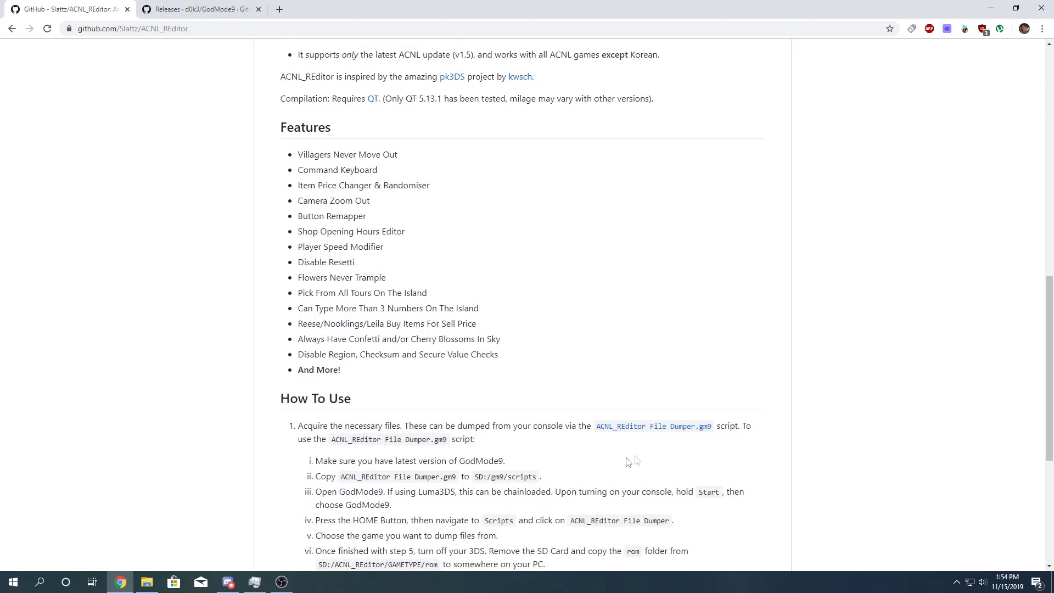
{"action": "scroll", "coordinate": [624, 424], "scroll_direction": "up", "scroll_amount": 3}
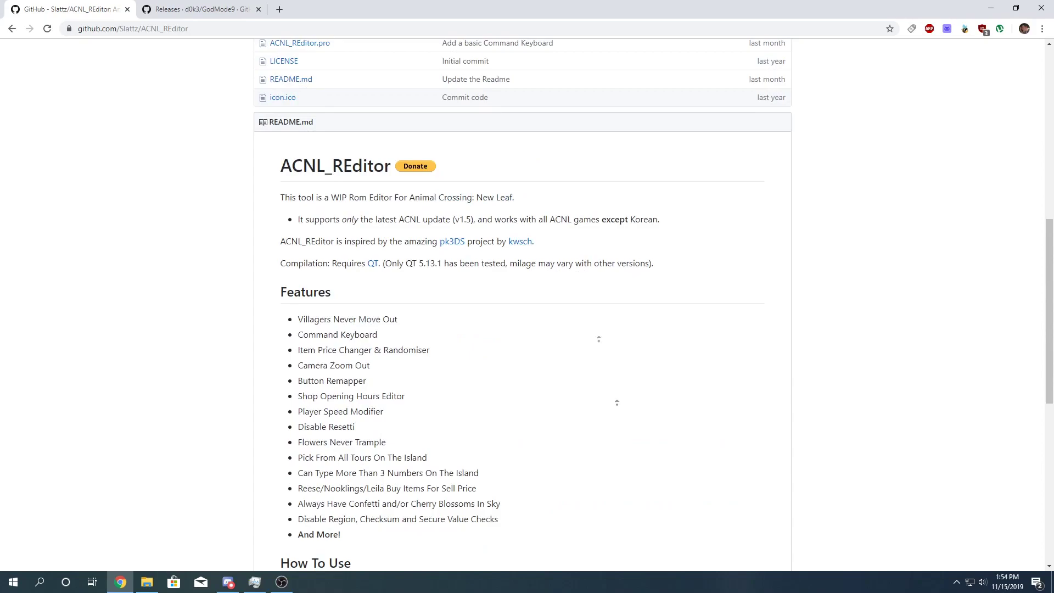
Download ACNL_REditor.File.Dumper.gm9 and ACNL_REditor_v1.1.zip from the repository's v1.1 release
{"action": "scroll", "coordinate": [600, 336], "scroll_direction": "up", "scroll_amount": 9}
{"action": "left_click", "coordinate": [560, 316]}
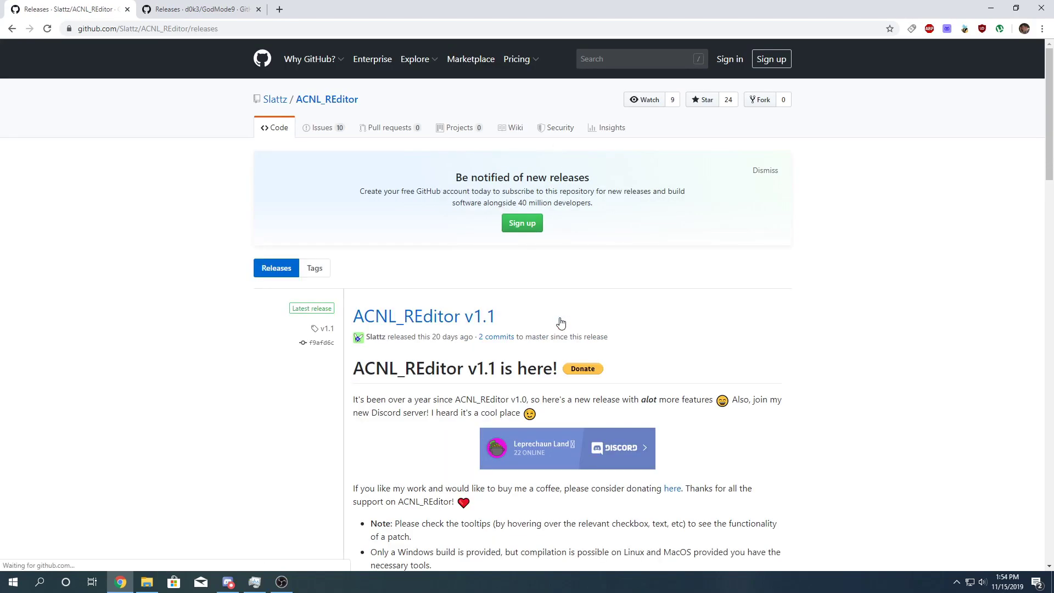
{"action": "scroll", "coordinate": [251, 371], "scroll_direction": "down", "scroll_amount": 4}
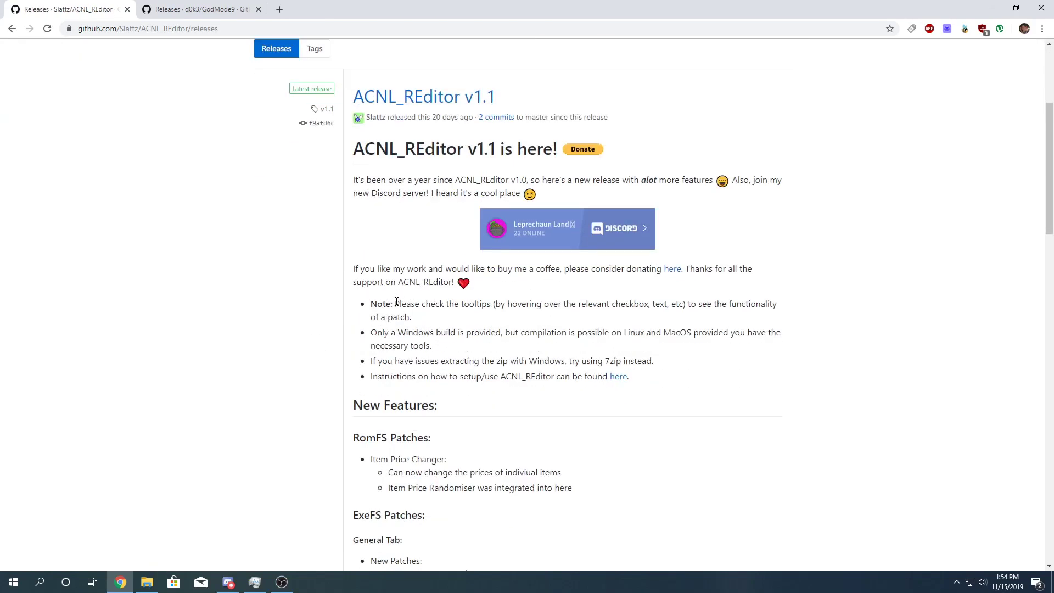
{"action": "scroll", "coordinate": [397, 304], "scroll_direction": "down", "scroll_amount": 14}
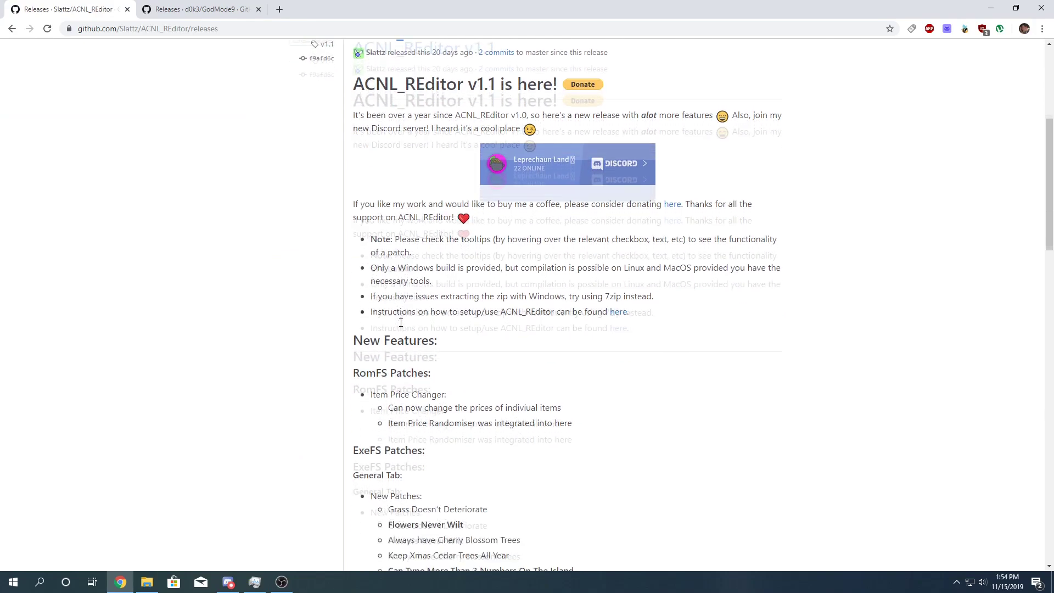
{"action": "scroll", "coordinate": [460, 369], "scroll_direction": "down", "scroll_amount": 8}
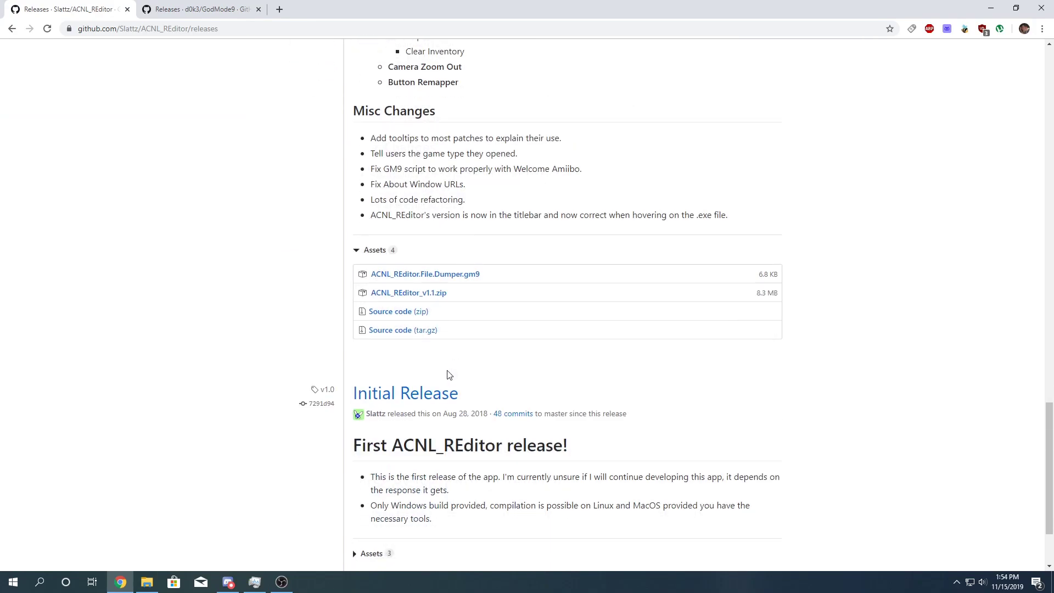
{"action": "left_click", "coordinate": [433, 276]}
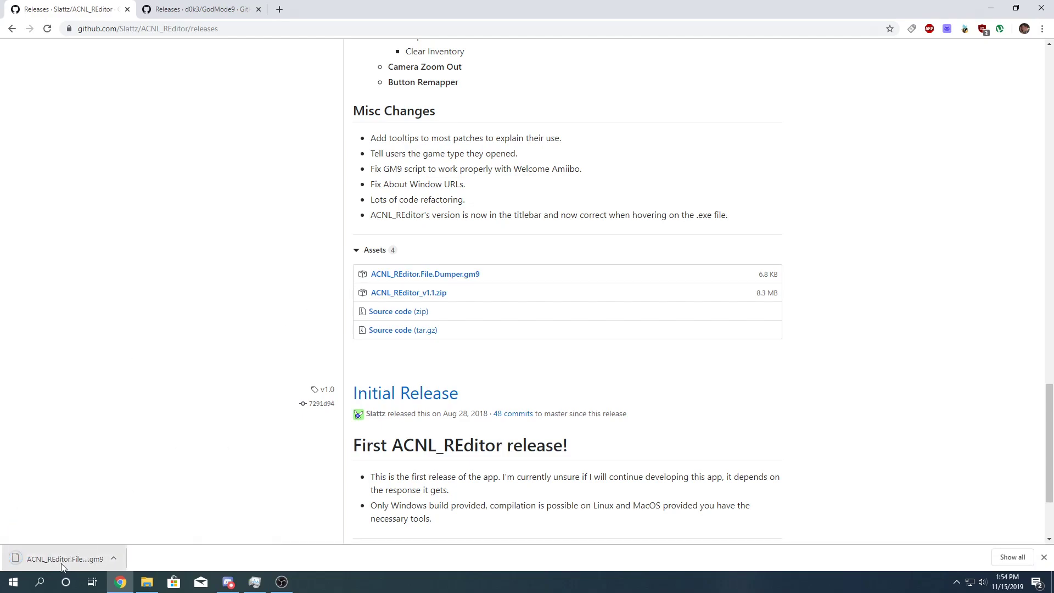
{"action": "left_click", "coordinate": [386, 294]}
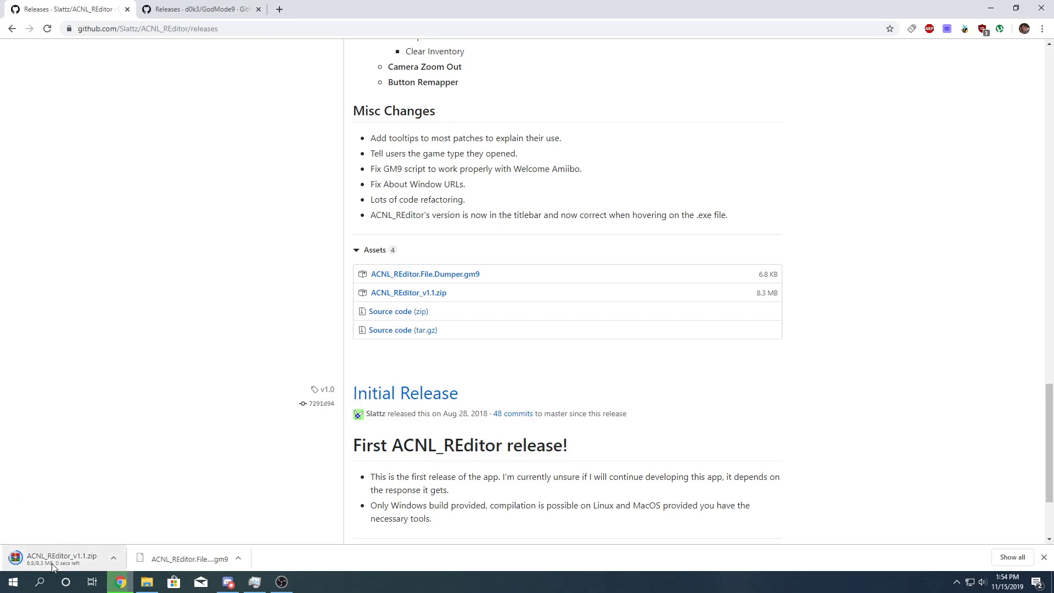
Open the downloaded ACNL_REditor_v1.1.zip, dismiss the WinRAR notification, and place the archive window over the cleared desktop
{"action": "left_click", "coordinate": [62, 560]}
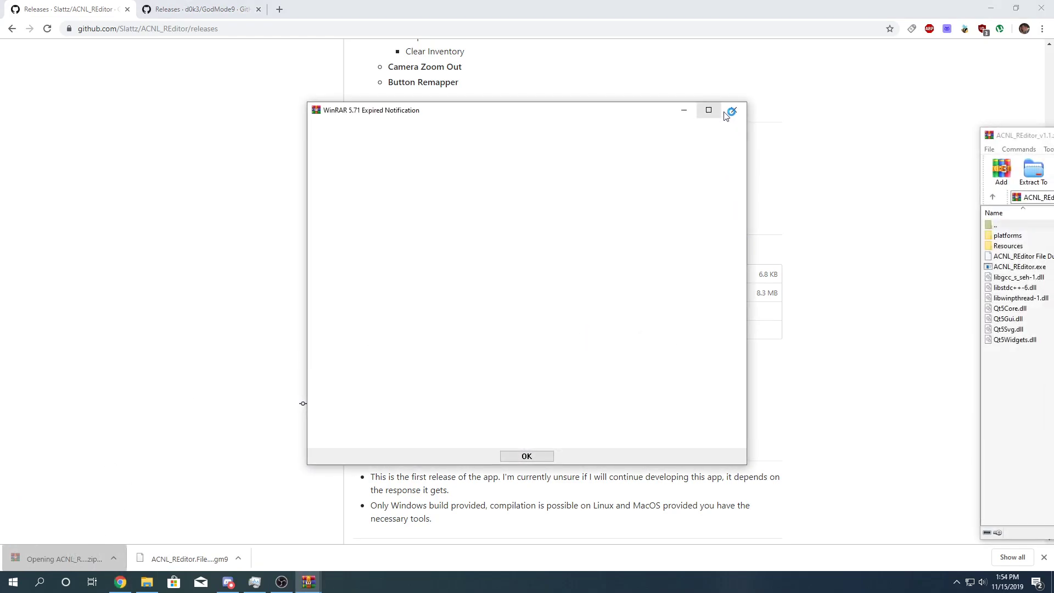
{"action": "left_click", "coordinate": [733, 110]}
{"action": "left_click_drag", "start_coordinate": [1023, 137], "coordinate": [217, 118]}
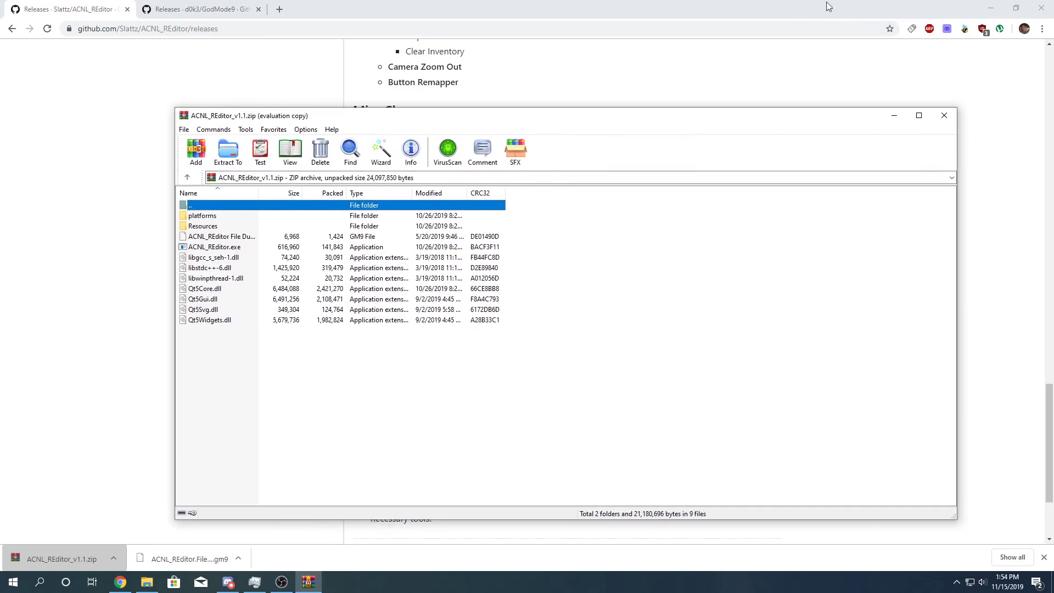
{"action": "left_click", "coordinate": [1000, 8]}
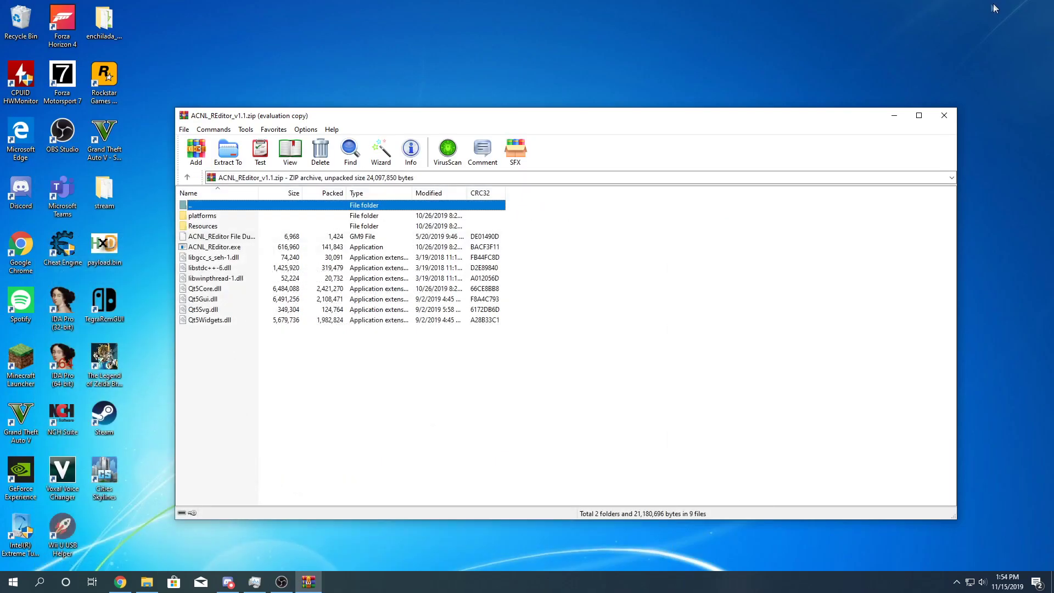
Create a new folder named "ACNL RE Editor" on the desktop
{"action": "right_click", "coordinate": [501, 57]}
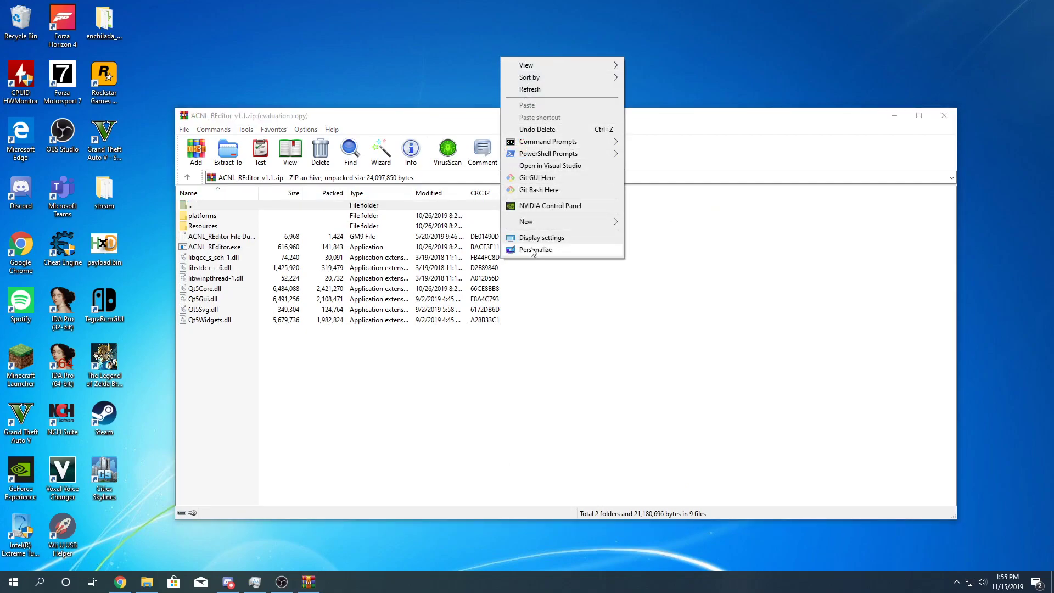
{"action": "mouse_move", "coordinate": [535, 222]}
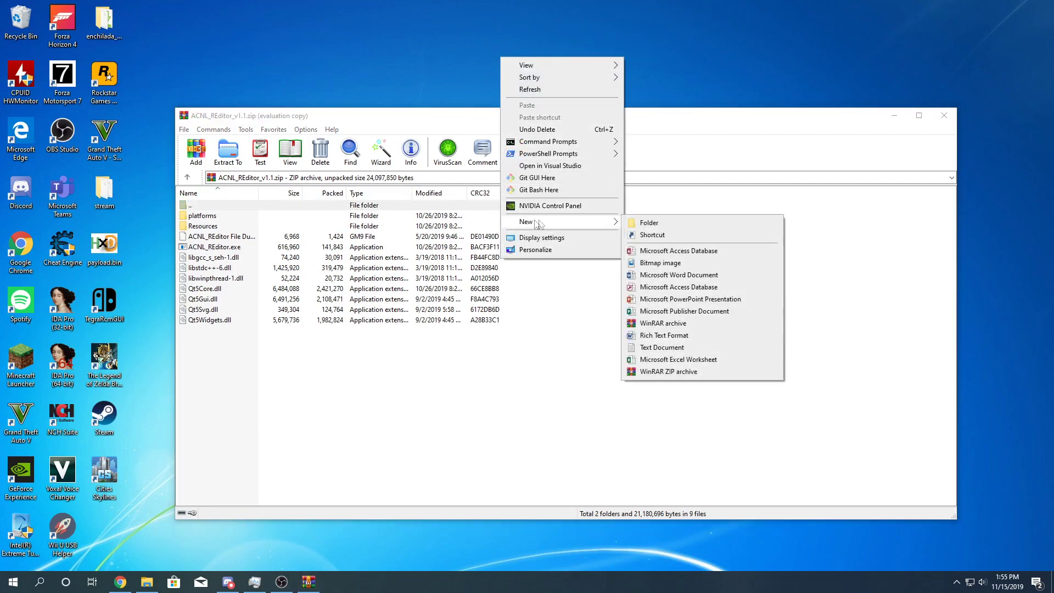
{"action": "left_click", "coordinate": [664, 222]}
{"action": "type", "text": "ACNL"}
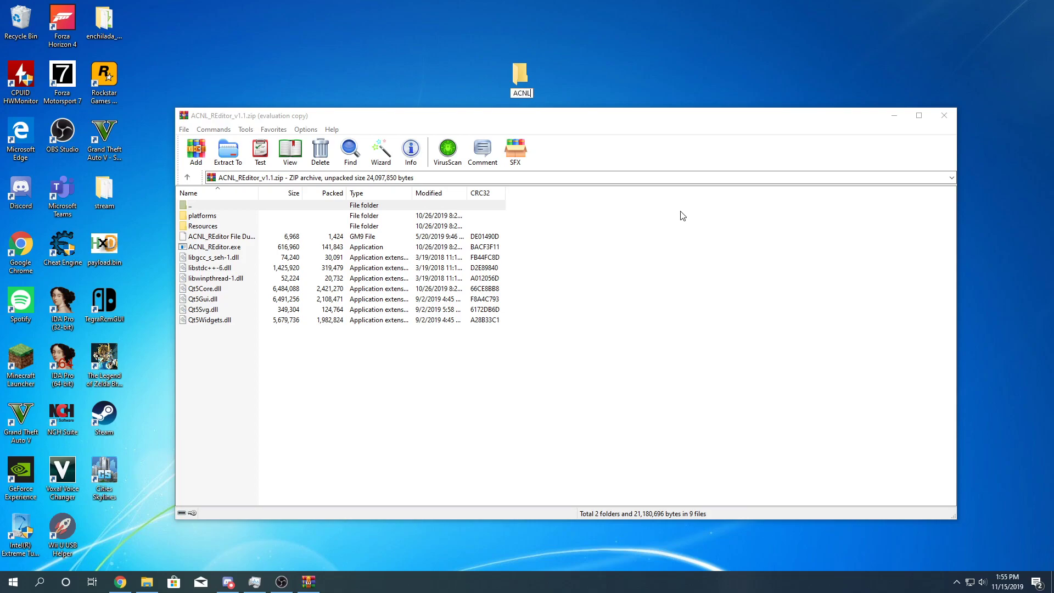
{"action": "type", "text": " RE Editor"}
{"action": "key", "text": "Return"}
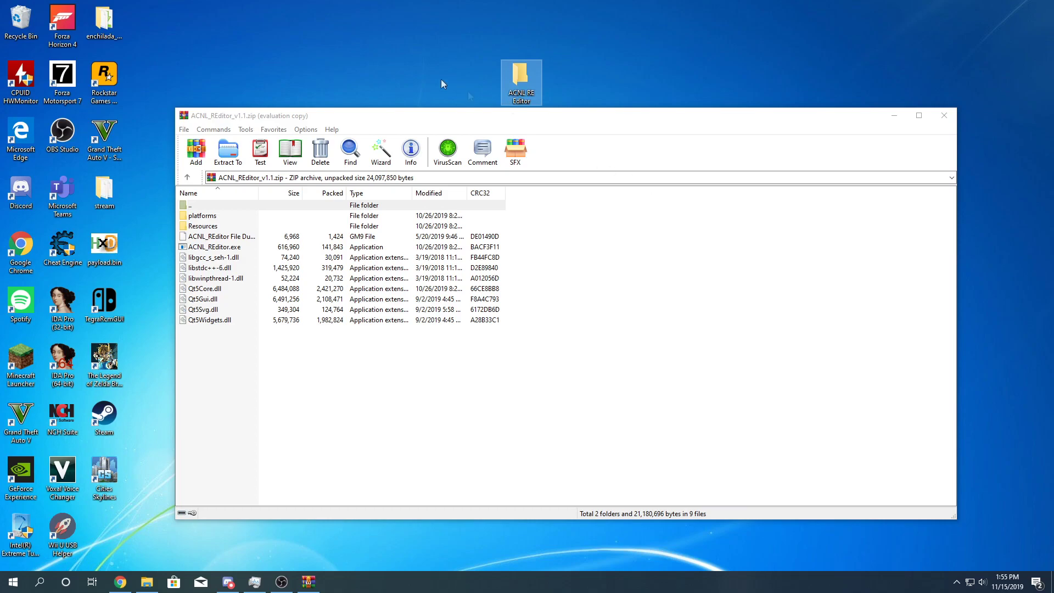
Extract all files and folders of the ACNL_REditor archive into the ACNL RE Editor desktop folder
{"action": "left_click_drag", "start_coordinate": [239, 379], "coordinate": [207, 252]}
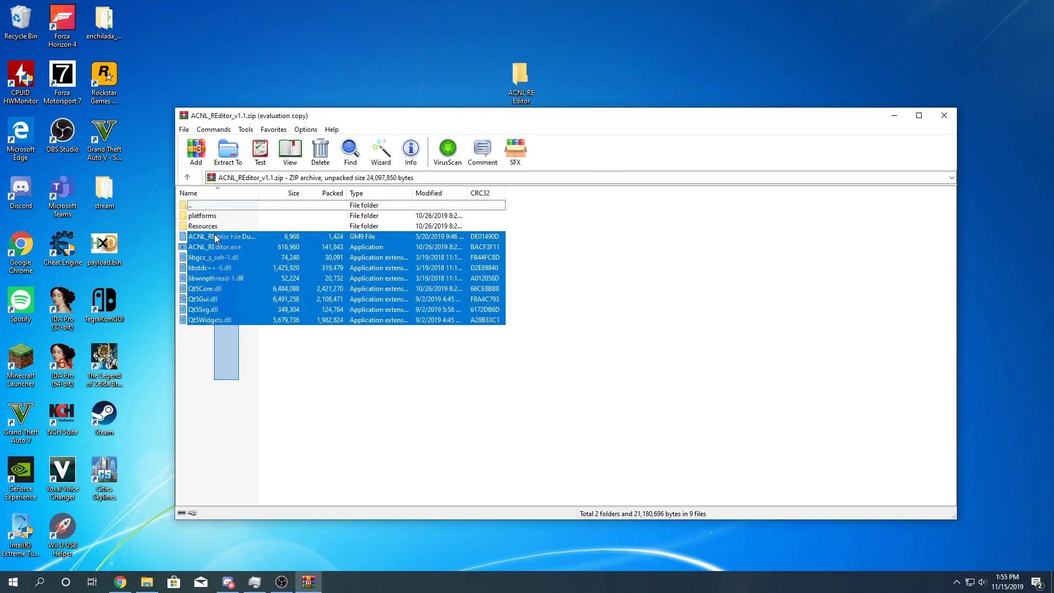
{"action": "left_click_drag", "start_coordinate": [215, 238], "coordinate": [218, 220]}
{"action": "left_click_drag", "start_coordinate": [224, 268], "coordinate": [520, 99]}
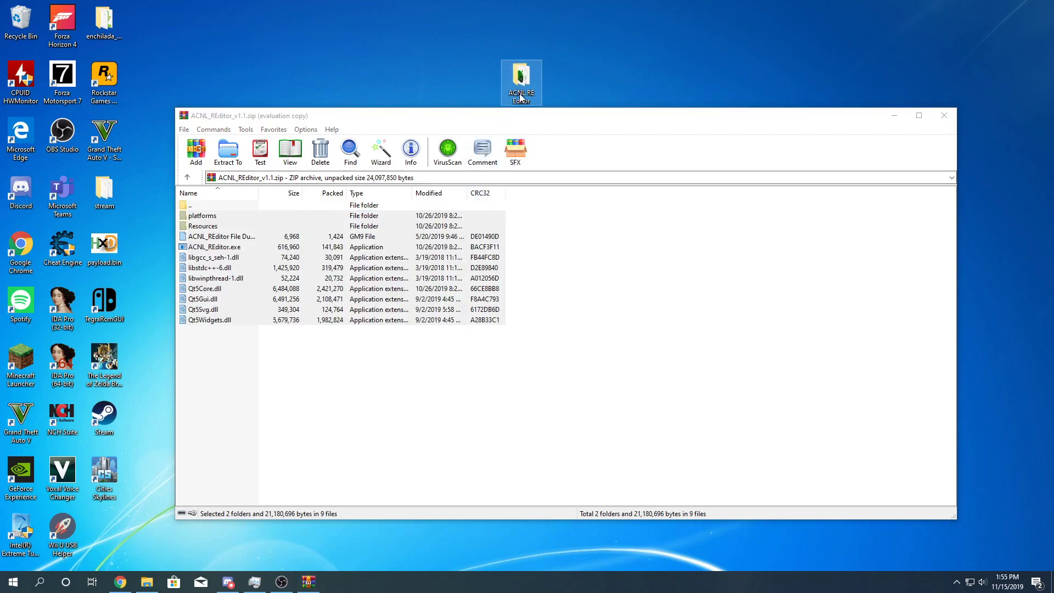
Open the extracted folder and test-launch ACNL_REditor.exe, closing the editor again
{"action": "double_click", "coordinate": [524, 90]}
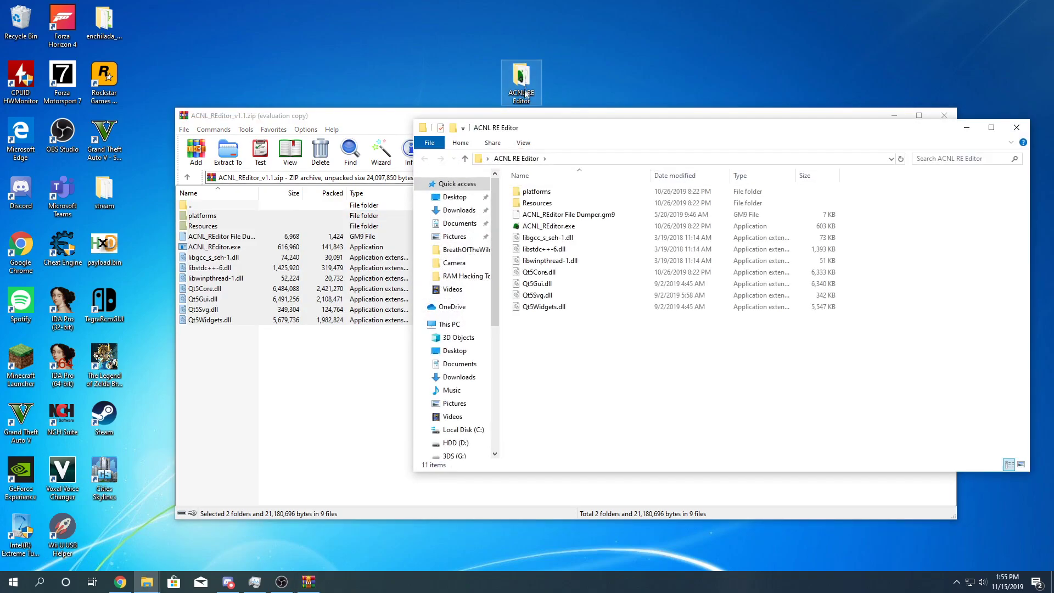
{"action": "left_click", "coordinate": [547, 226]}
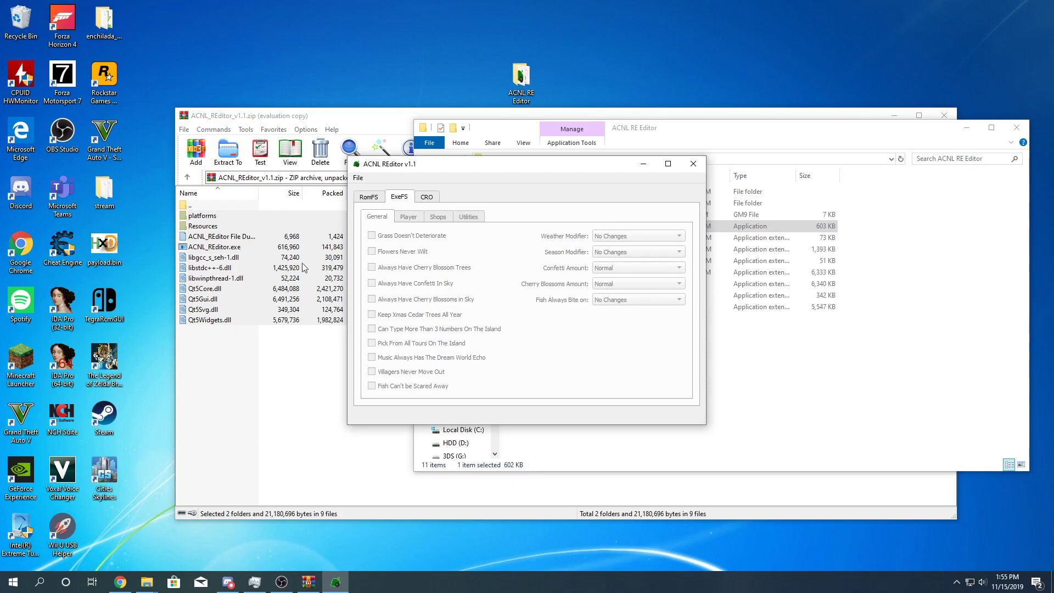
{"action": "left_click", "coordinate": [693, 164]}
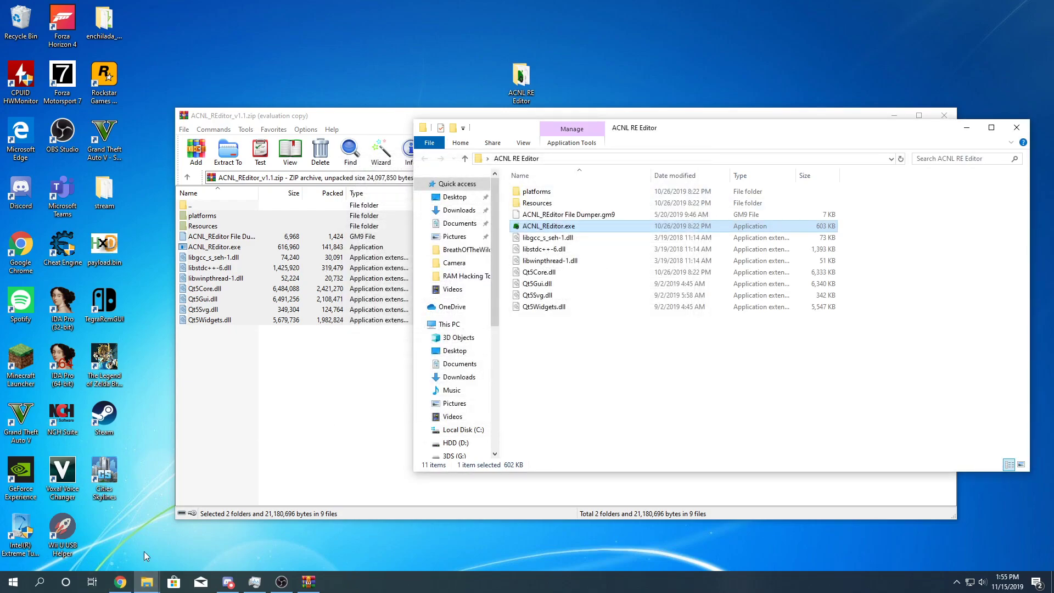
Return to the GodMode9 releases page in the browser and download GodMode9-v1.9.0-20191017161107.zip
{"action": "left_click", "coordinate": [121, 583]}
{"action": "left_click", "coordinate": [213, 10]}
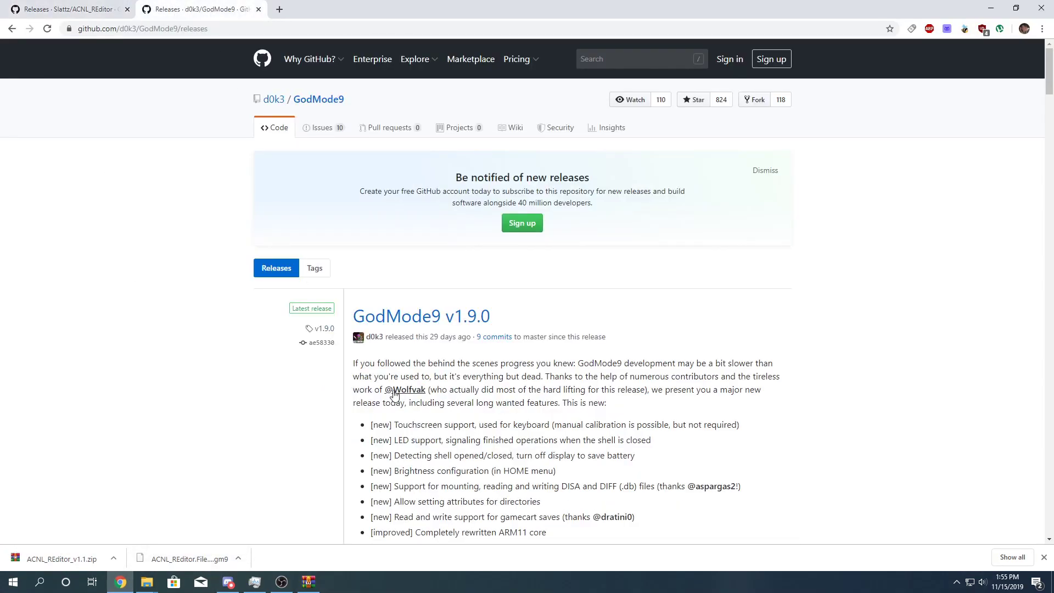
{"action": "scroll", "coordinate": [393, 394], "scroll_direction": "down", "scroll_amount": 15}
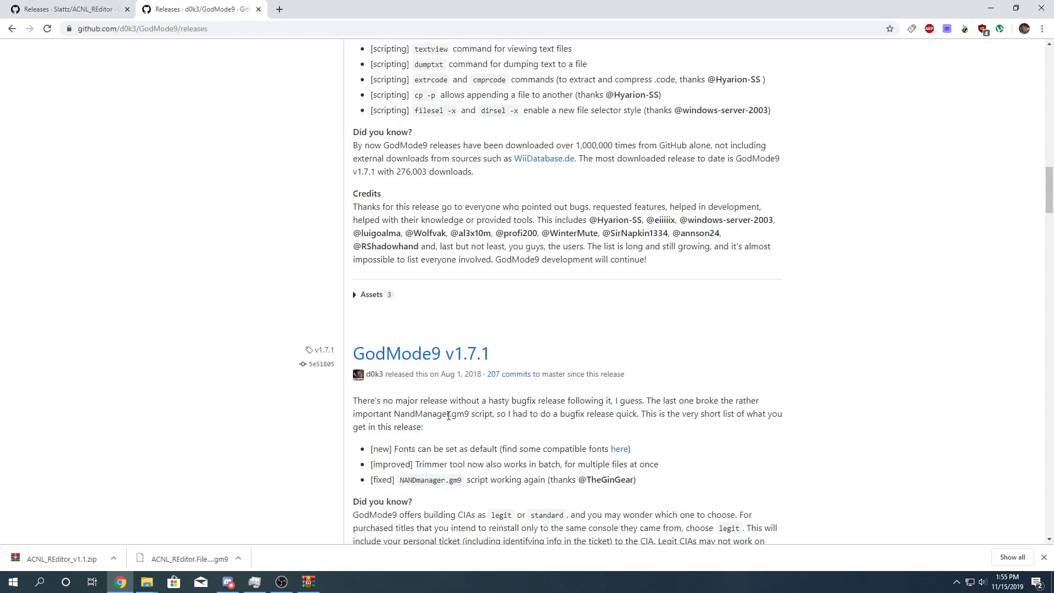
{"action": "scroll", "coordinate": [449, 416], "scroll_direction": "up", "scroll_amount": 11}
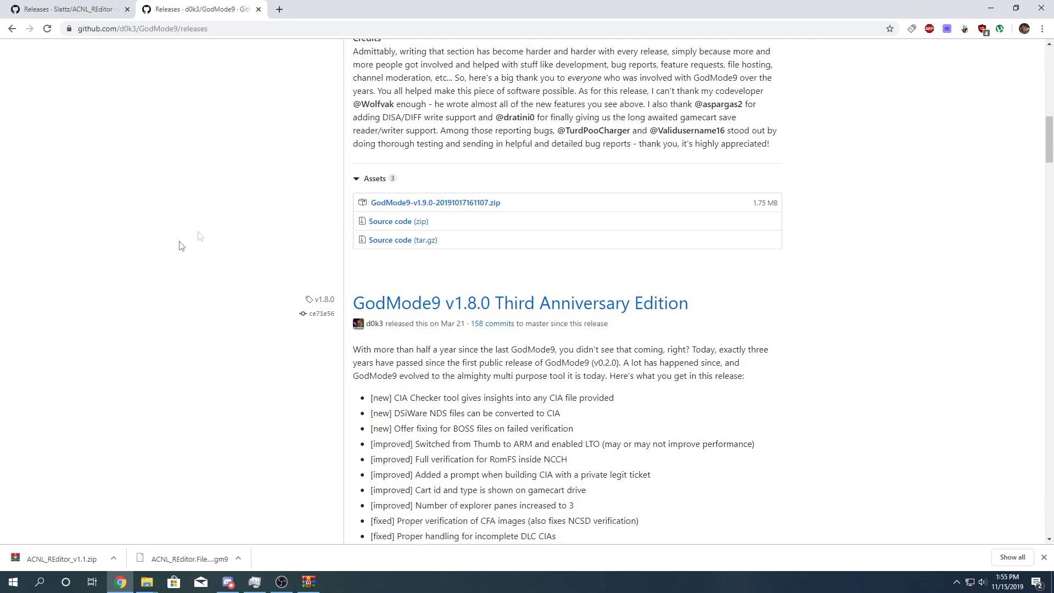
{"action": "left_click", "coordinate": [465, 204]}
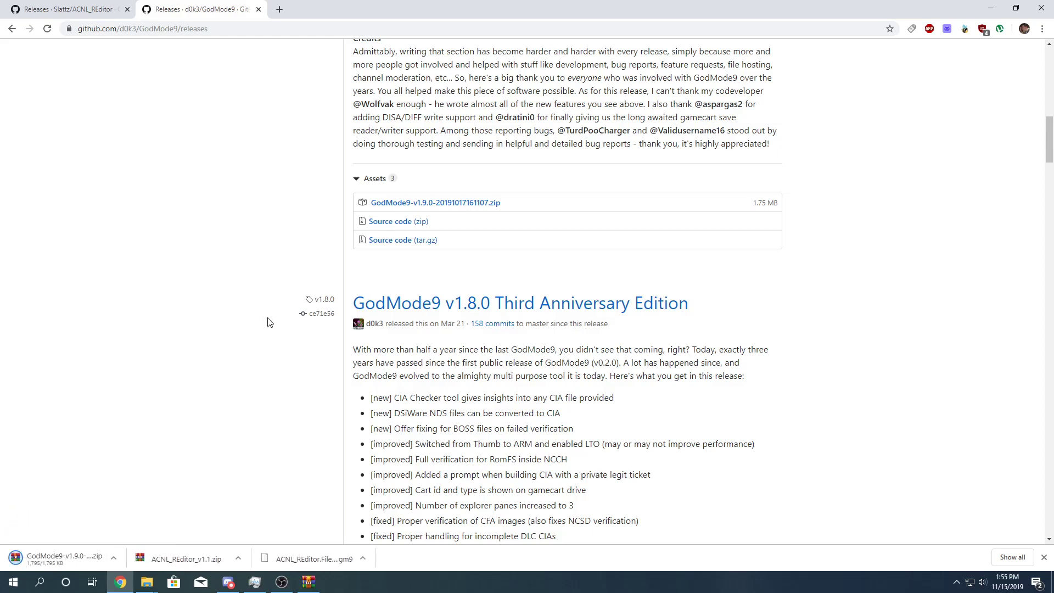
Open the downloaded GodMode9 v1.9.0 archive and dismiss the WinRAR notification
{"action": "scroll", "coordinate": [378, 313], "scroll_direction": "up", "scroll_amount": 4}
{"action": "scroll", "coordinate": [377, 313], "scroll_direction": "up", "scroll_amount": 10}
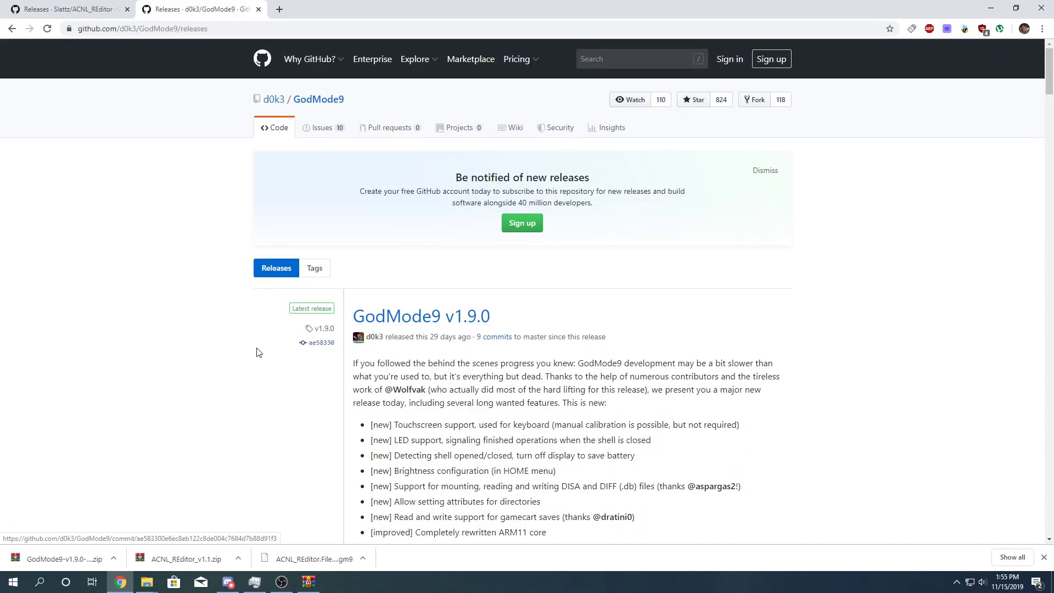
{"action": "scroll", "coordinate": [258, 353], "scroll_direction": "down", "scroll_amount": 1}
{"action": "scroll", "coordinate": [256, 349], "scroll_direction": "down", "scroll_amount": 3}
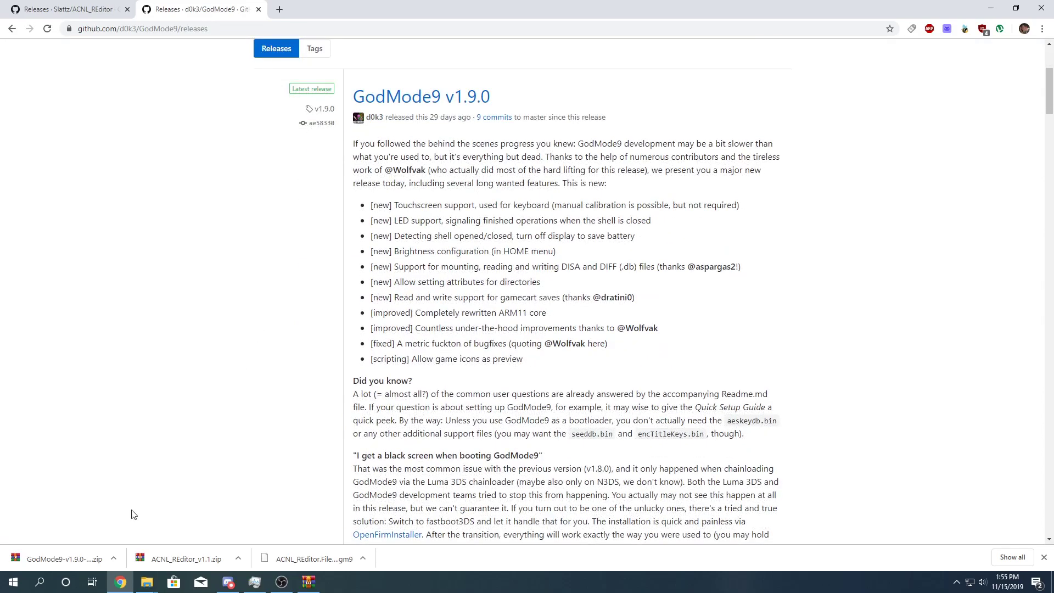
{"action": "left_click", "coordinate": [59, 558]}
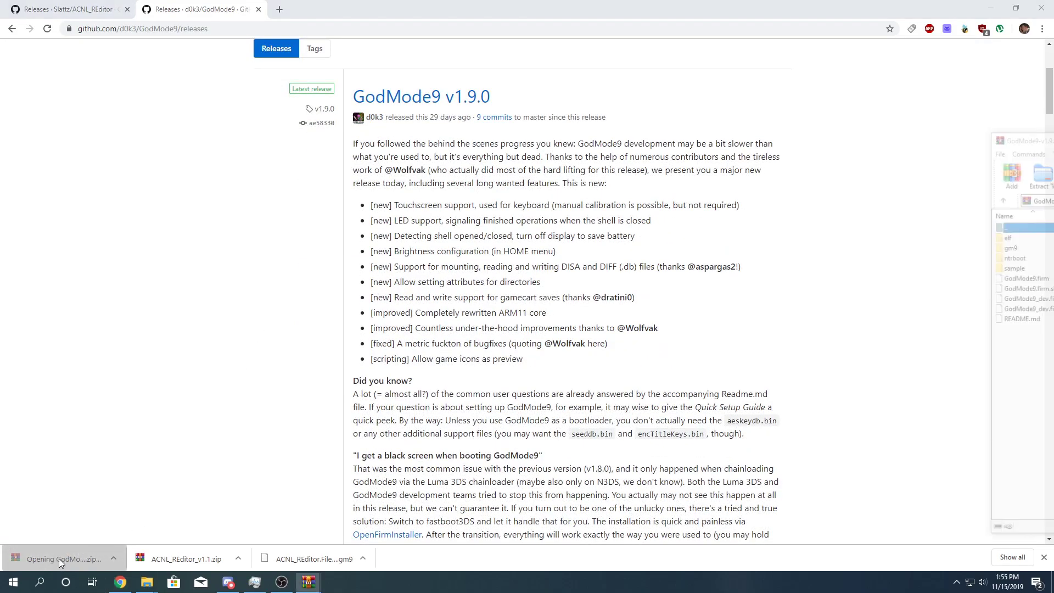
{"action": "left_click", "coordinate": [725, 112]}
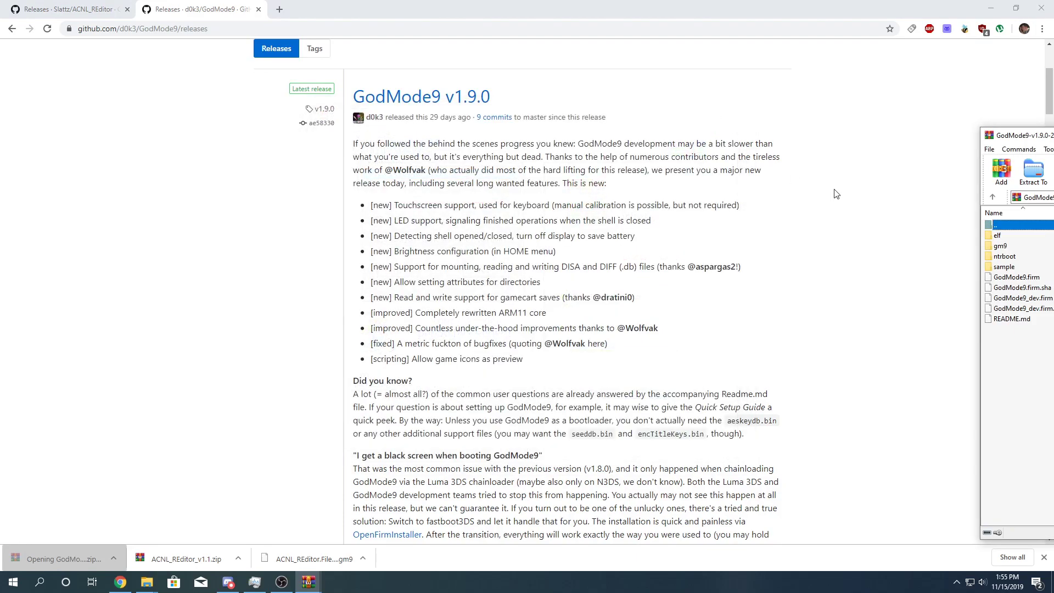
Arrange the GodMode9 archive and the 3DS (G:) drive windows side by side and open the drive's luma/payloads folder
{"action": "left_click_drag", "start_coordinate": [1023, 141], "coordinate": [383, 107]}
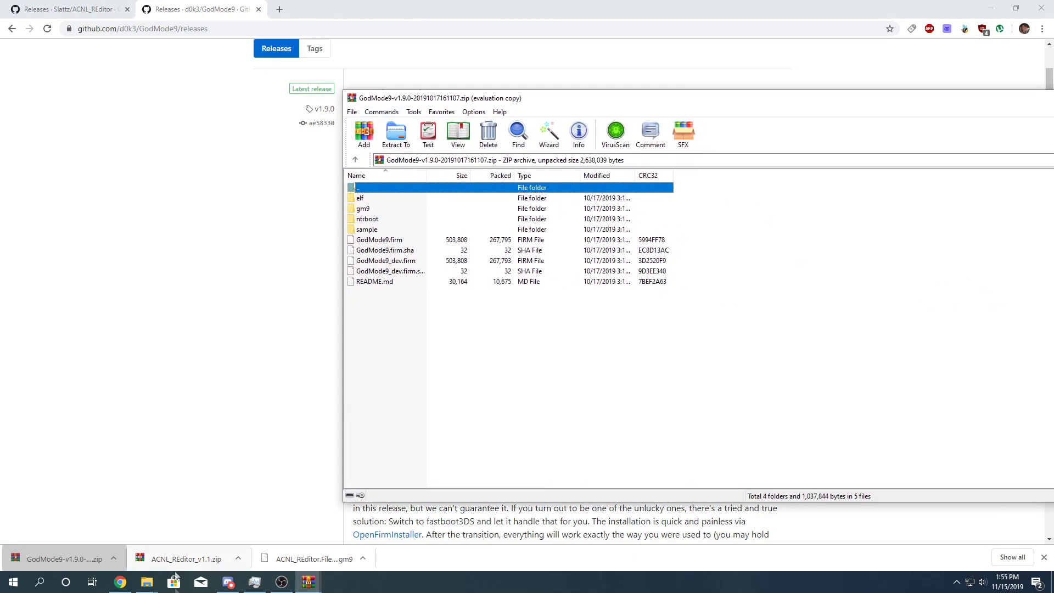
{"action": "mouse_move", "coordinate": [148, 583]}
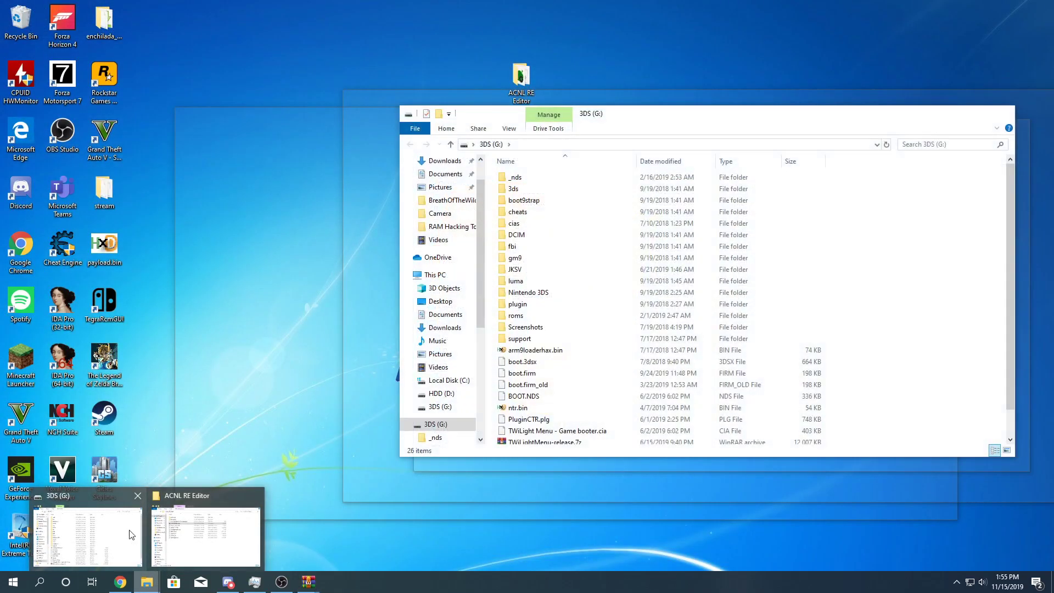
{"action": "left_click", "coordinate": [132, 535]}
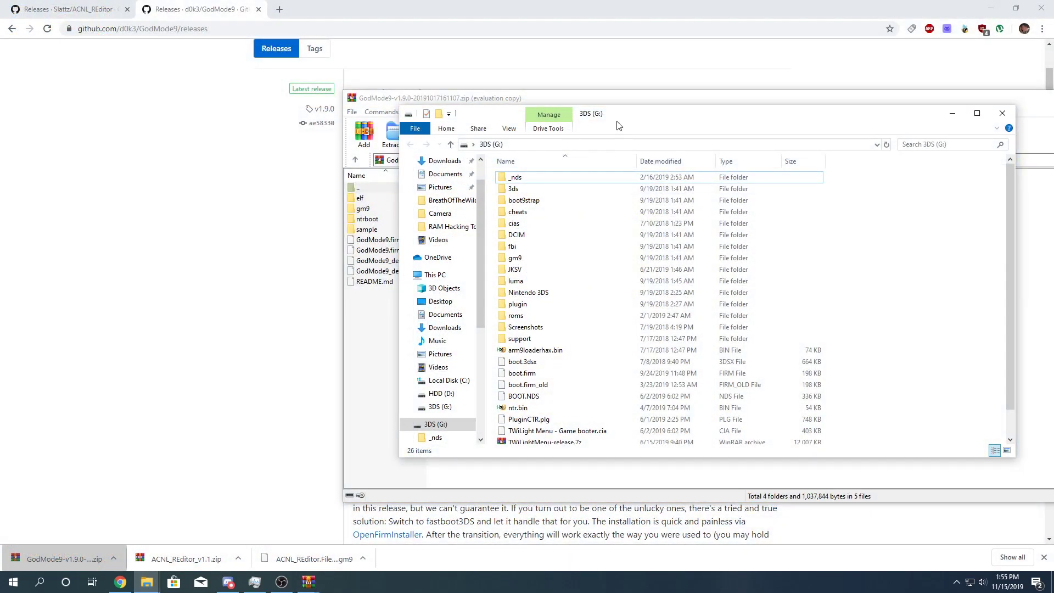
{"action": "left_click_drag", "start_coordinate": [618, 126], "coordinate": [367, 110]}
{"action": "double_click", "coordinate": [277, 265]}
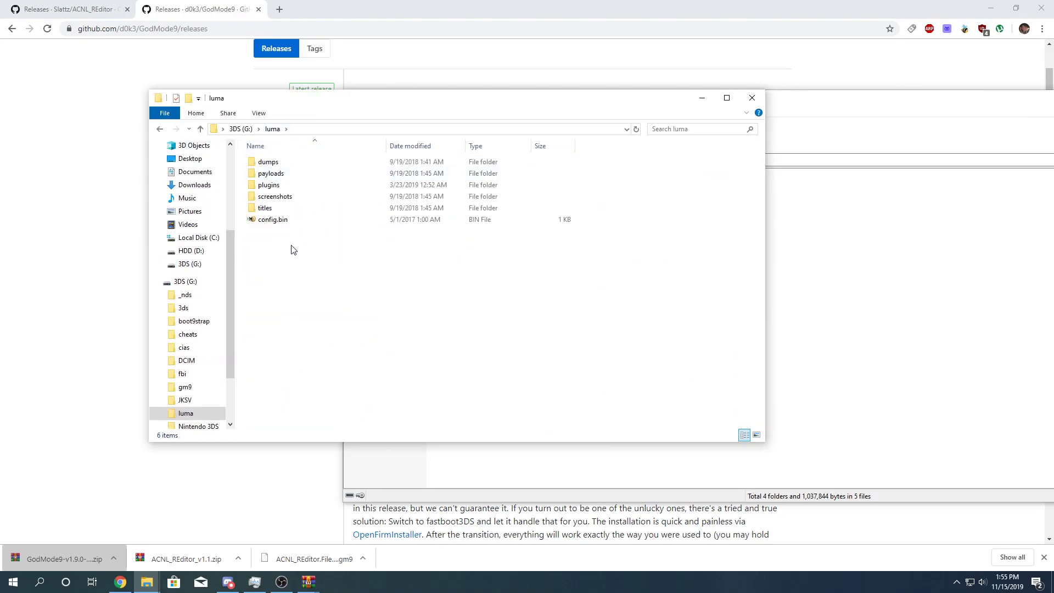
{"action": "left_click", "coordinate": [278, 175]}
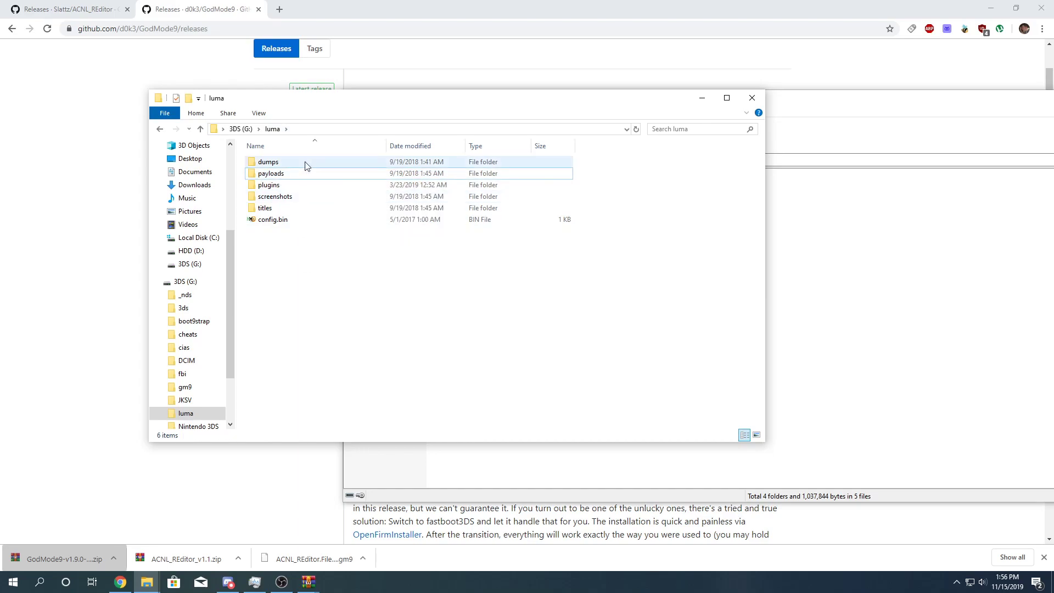
{"action": "double_click", "coordinate": [299, 174]}
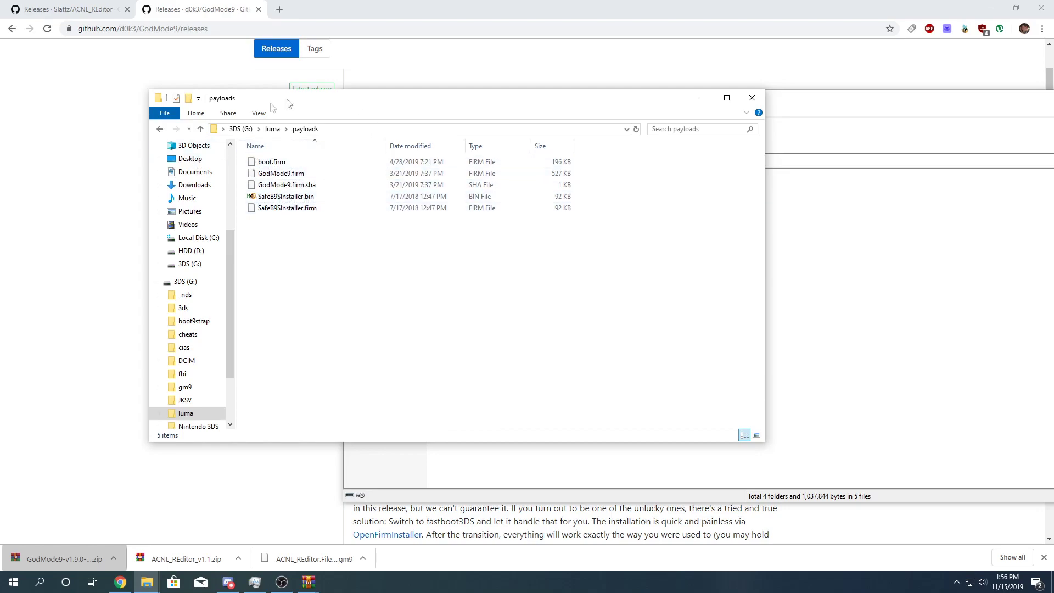
Extract GodMode9.firm from the GodMode9 v1.9.0 archive into the payloads folder, replacing the existing file
{"action": "left_click", "coordinate": [909, 405]}
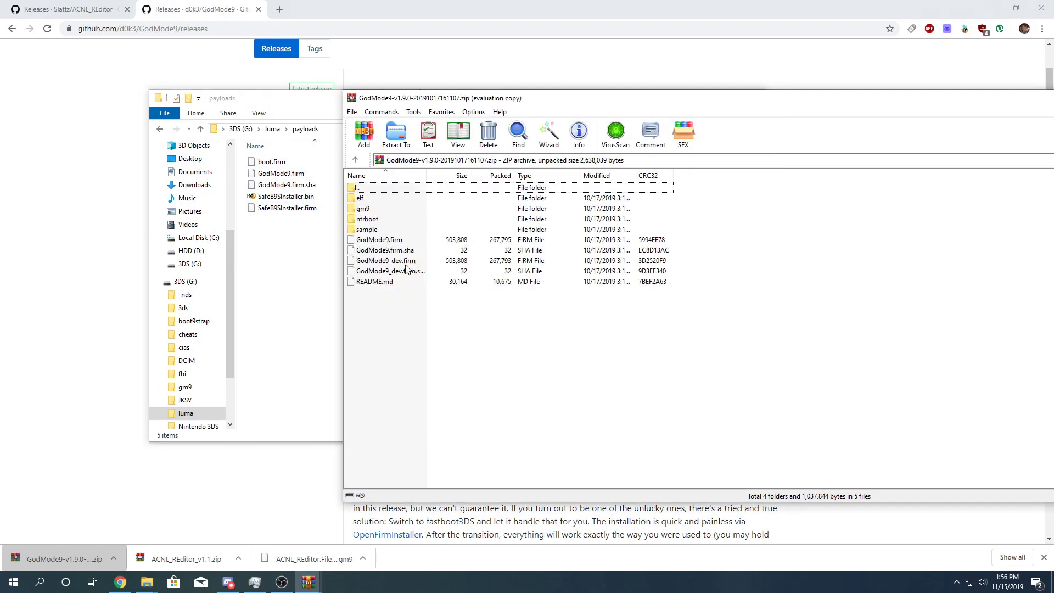
{"action": "left_click_drag", "start_coordinate": [394, 242], "coordinate": [301, 241]}
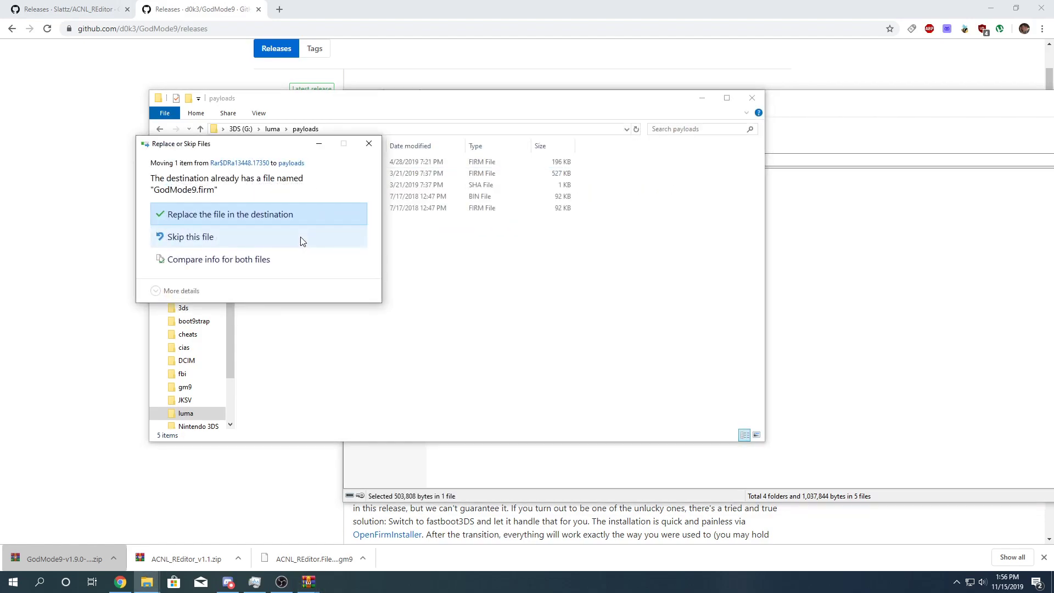
{"action": "left_click", "coordinate": [207, 215]}
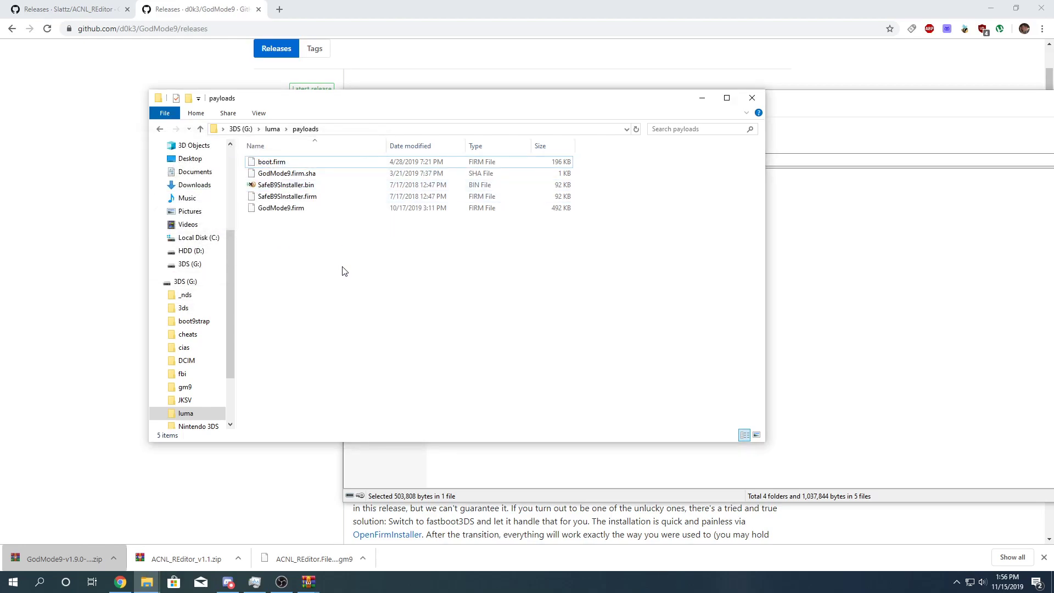
Return to the root of the 3DS (G:) drive and open its gm9/scripts folder
{"action": "key", "text": "BackSpace"}
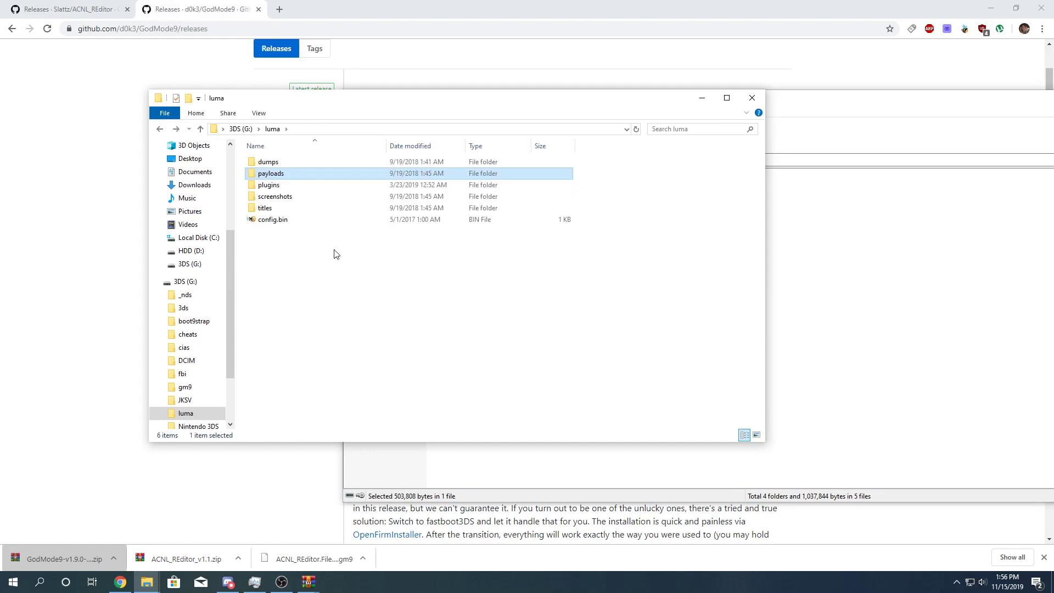
{"action": "key", "text": "BackSpace"}
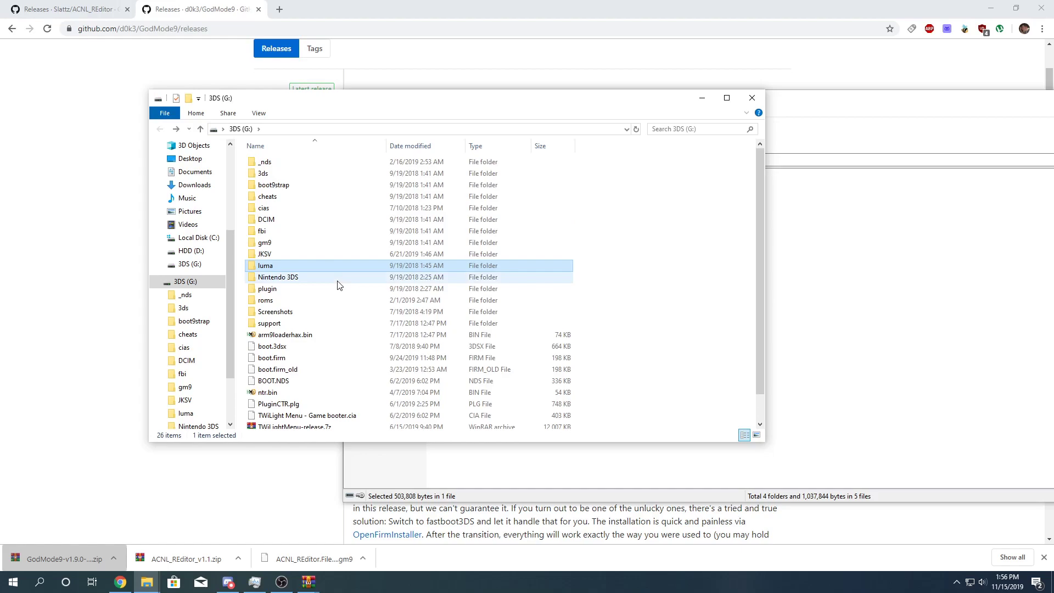
{"action": "left_click", "coordinate": [281, 245]}
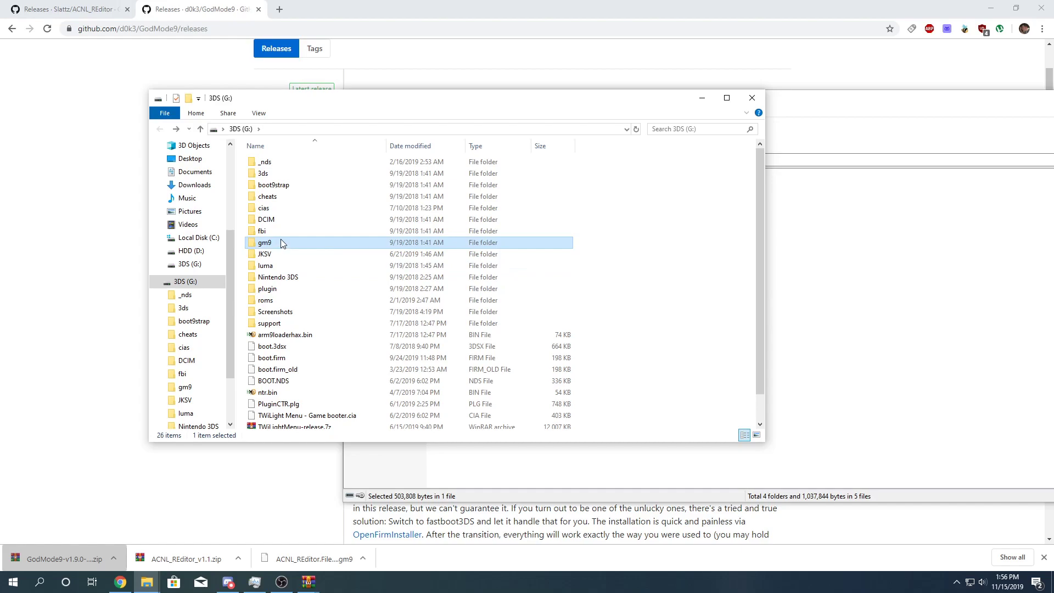
{"action": "double_click", "coordinate": [281, 243]}
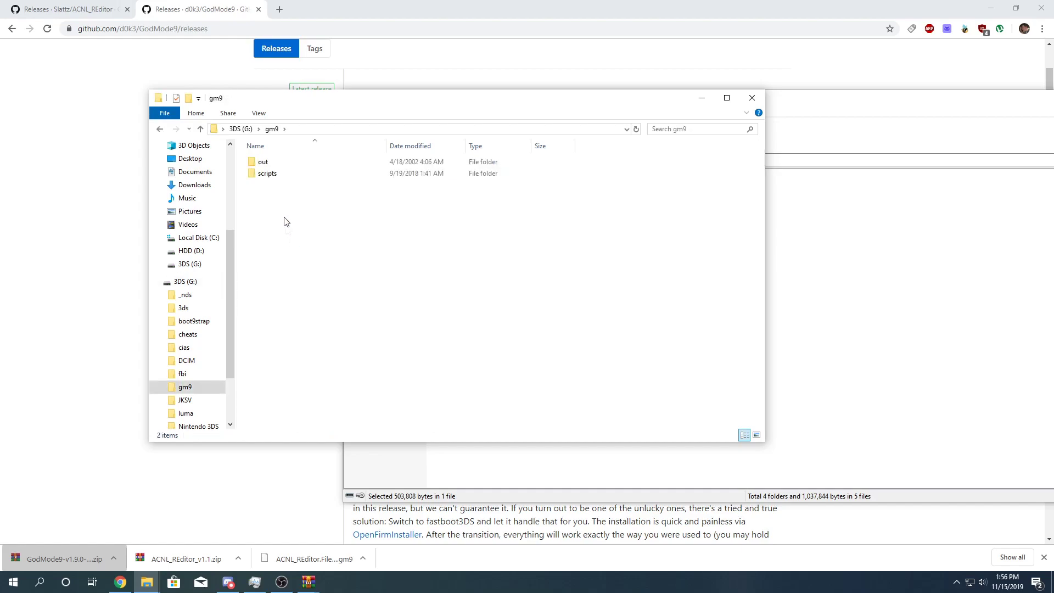
{"action": "left_click", "coordinate": [277, 180]}
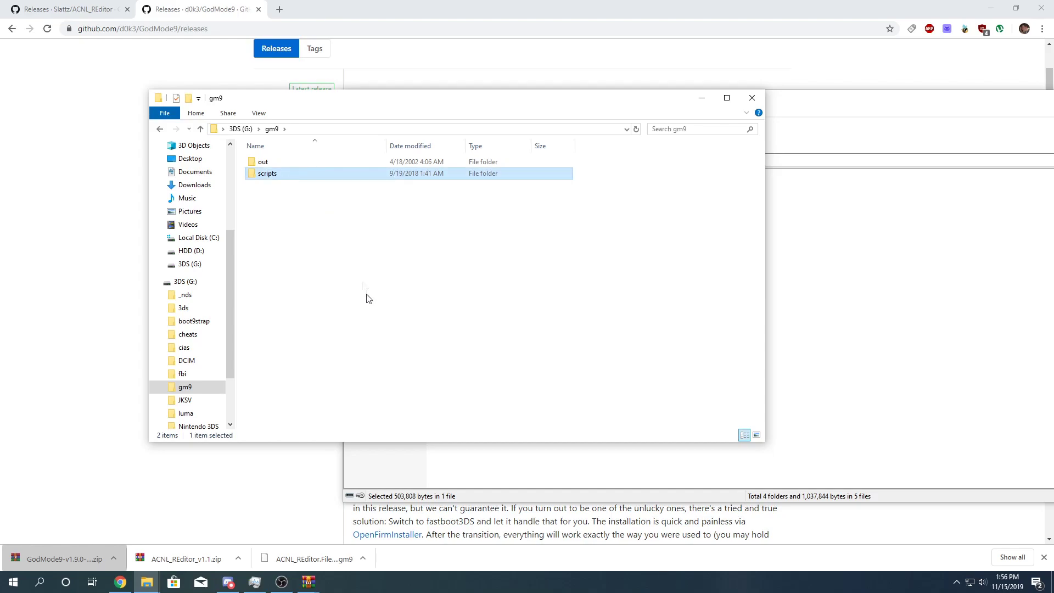
{"action": "double_click", "coordinate": [257, 176]}
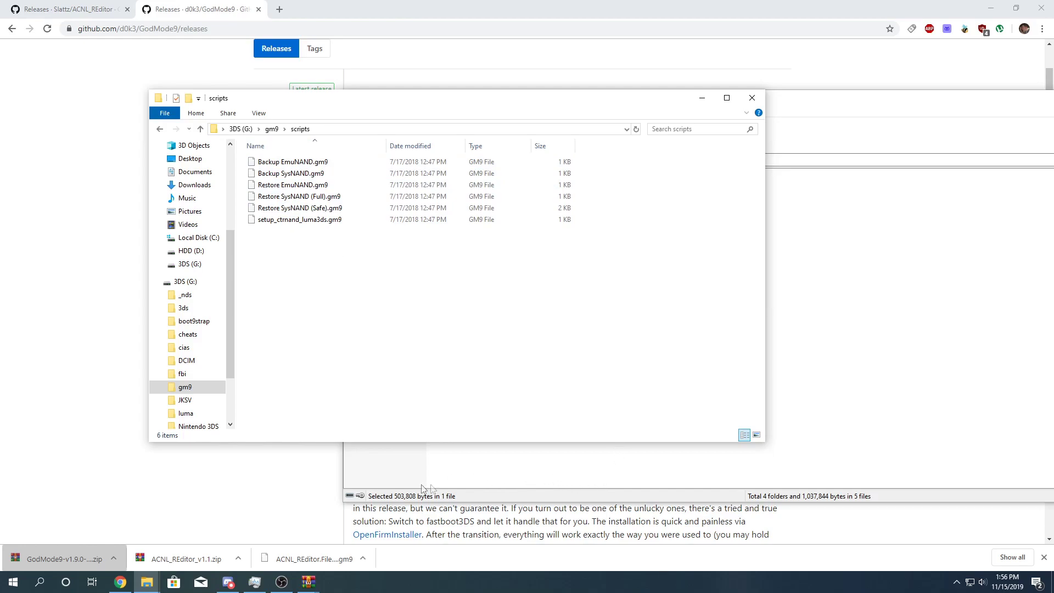
Copy ACNL_REditor File Dumper.gm9 from the ACNL RE Editor folder into the gm9/scripts folder on the 3DS drive
{"action": "left_click", "coordinate": [727, 467]}
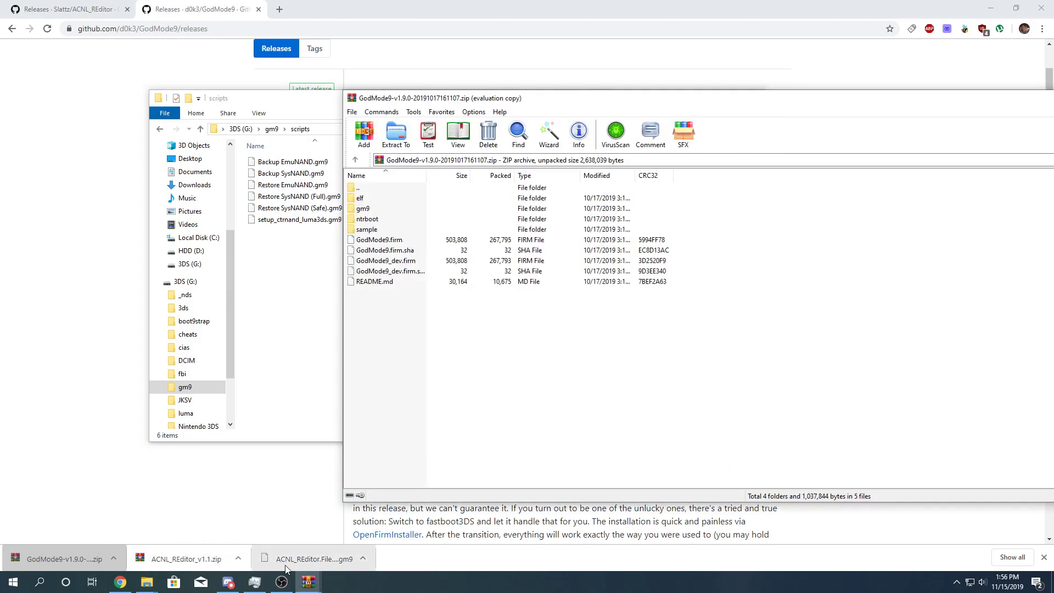
{"action": "mouse_move", "coordinate": [146, 581]}
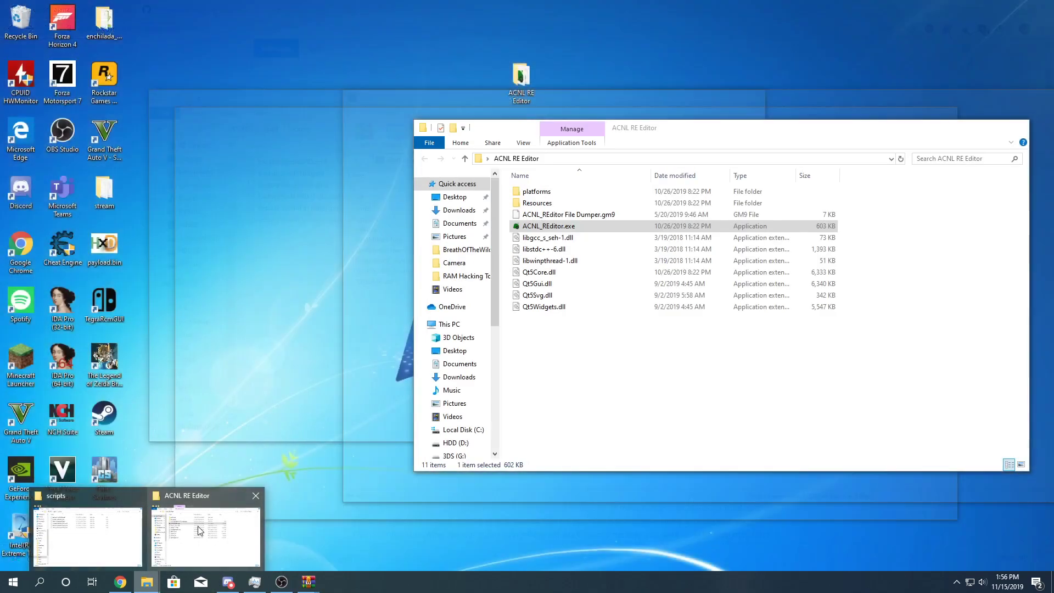
{"action": "left_click", "coordinate": [199, 531]}
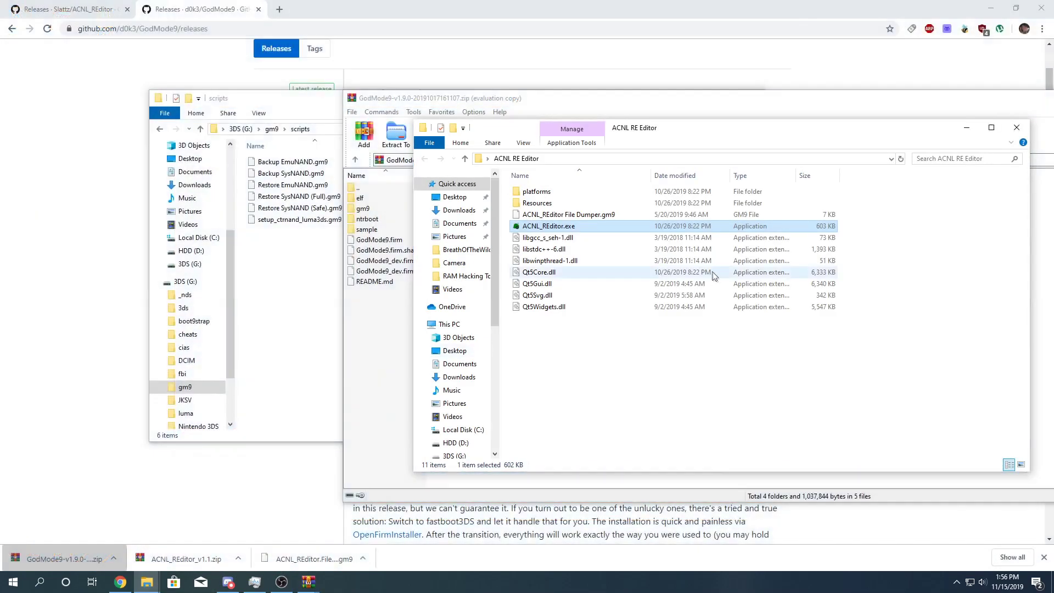
{"action": "left_click", "coordinate": [559, 214]}
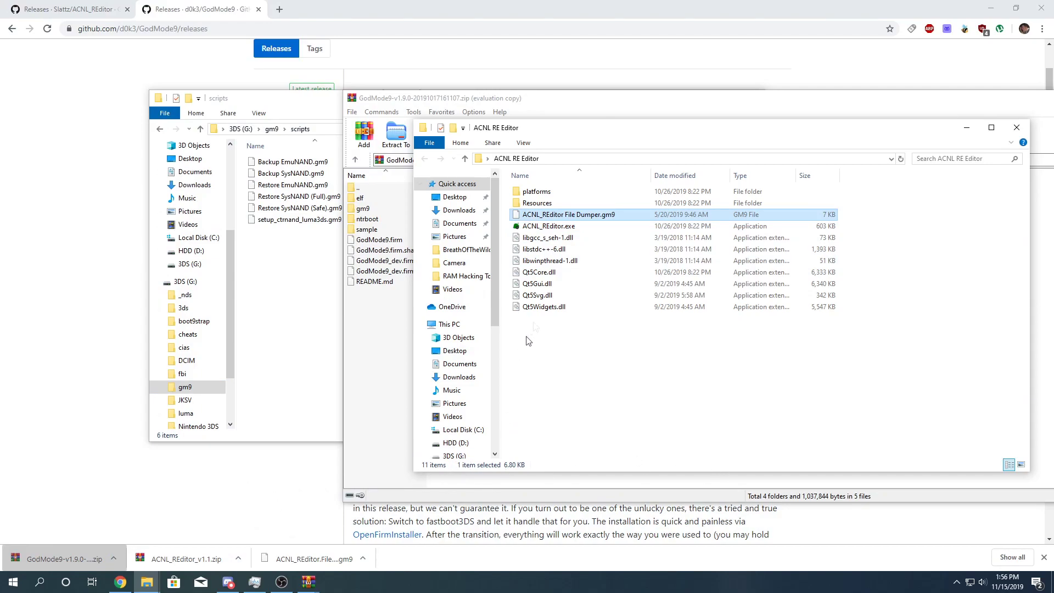
{"action": "left_click_drag", "start_coordinate": [552, 220], "coordinate": [308, 274]}
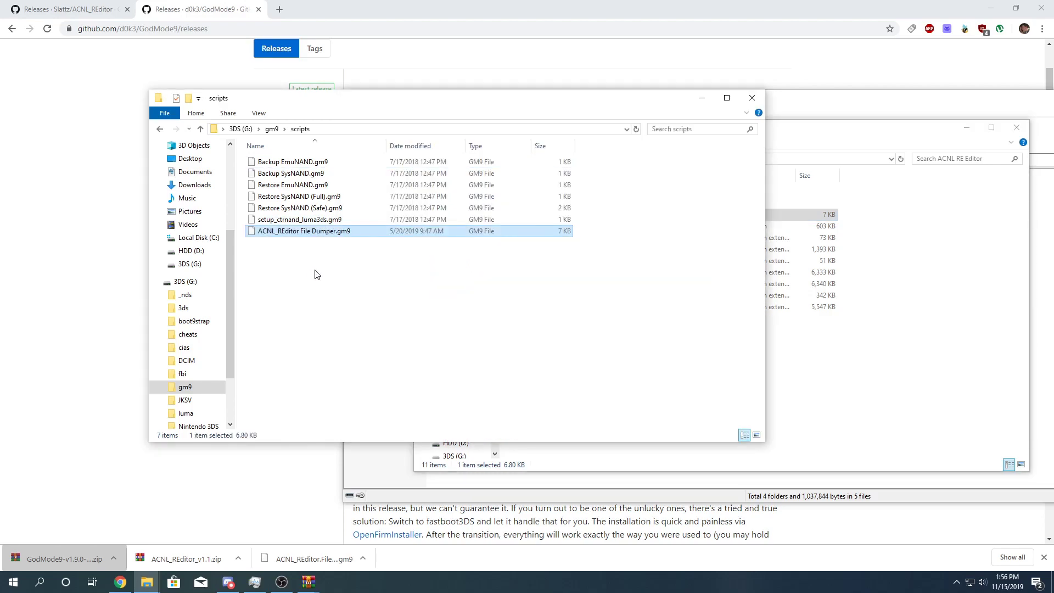
{"action": "left_click", "coordinate": [317, 274]}
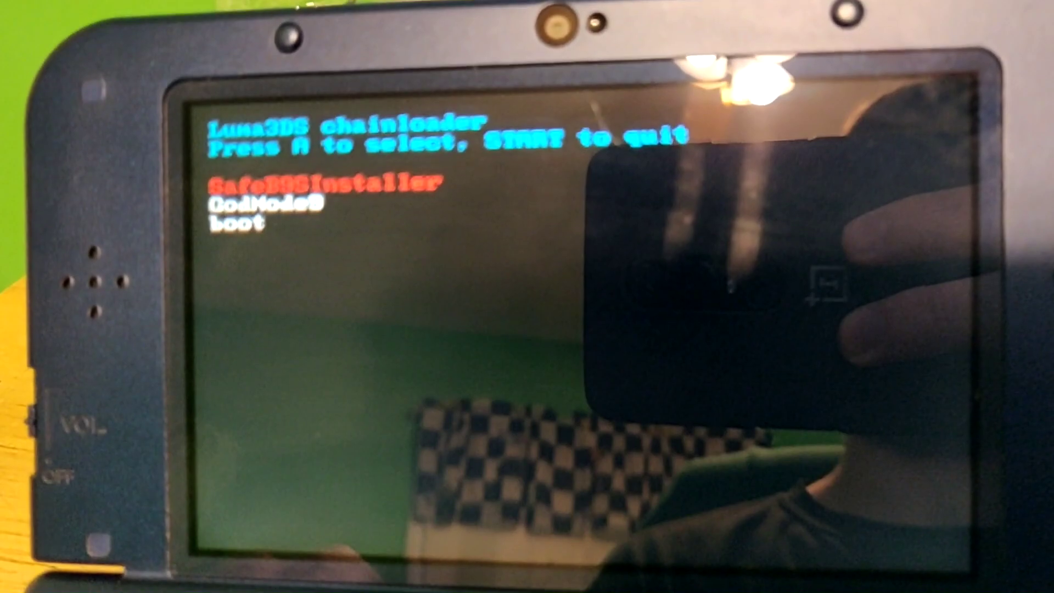
{"action": "key", "text": "Down"}
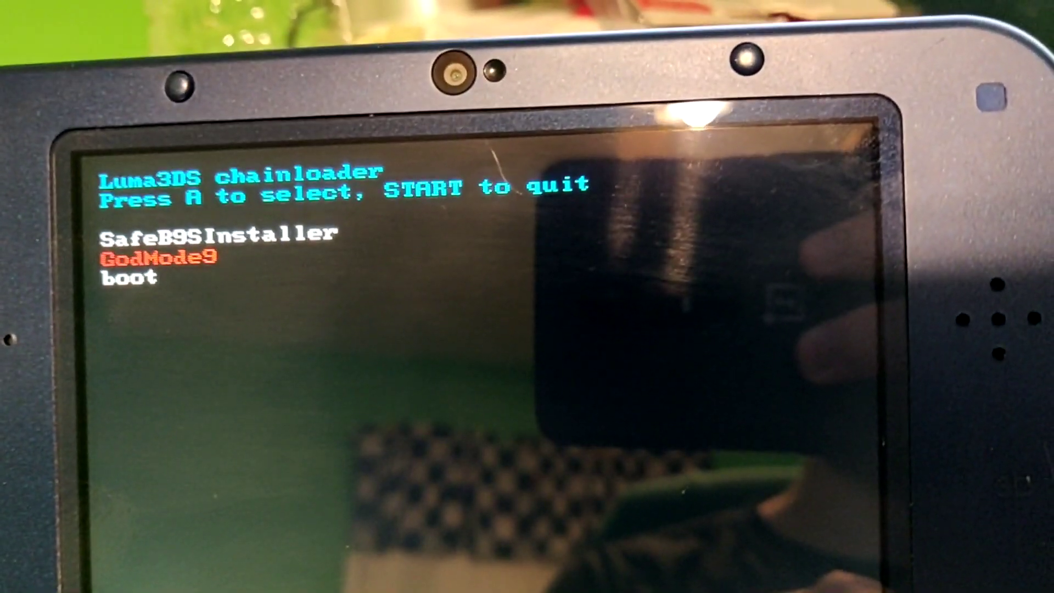
{"action": "key", "text": "a"}
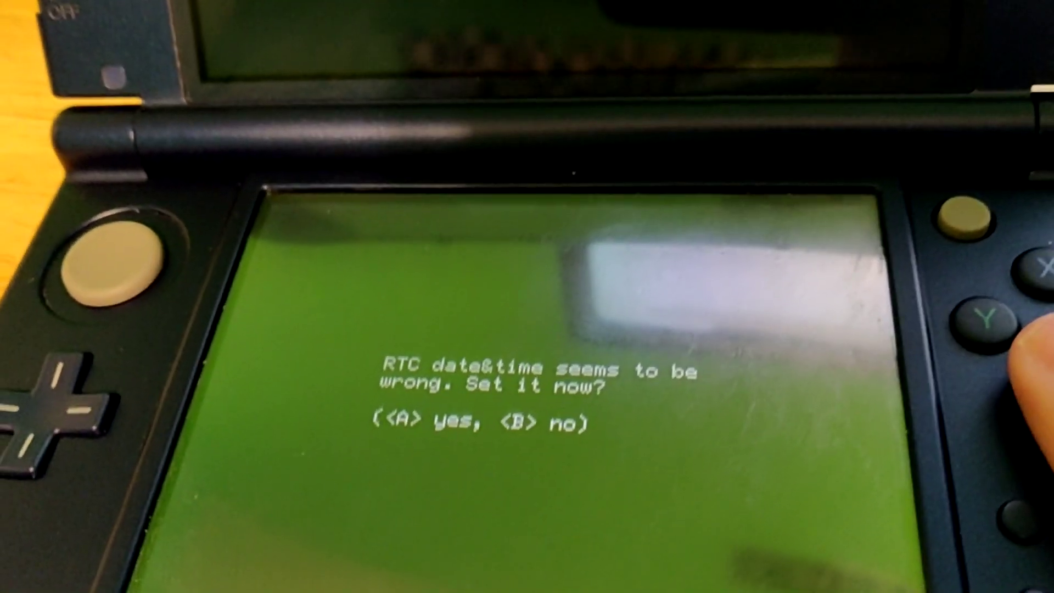
{"action": "key", "text": "b"}
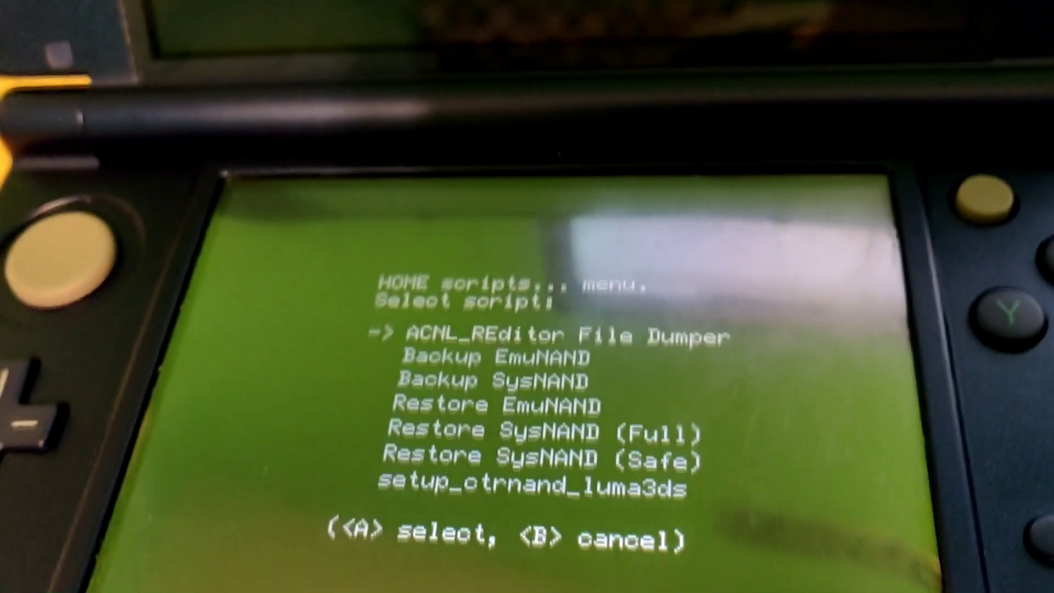
{"action": "key", "text": "a"}
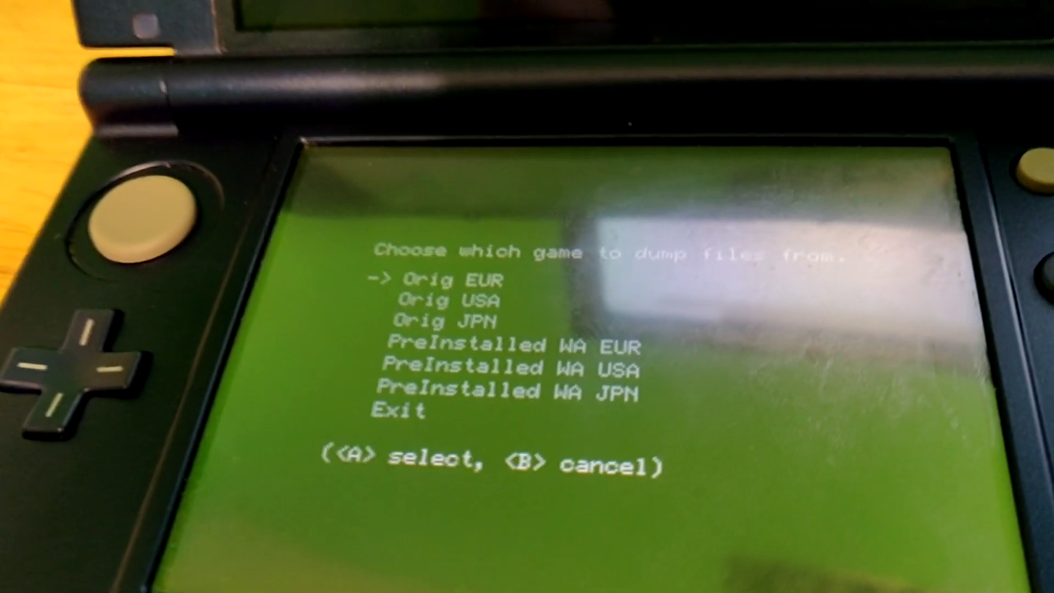
{"action": "key", "text": "Down"}
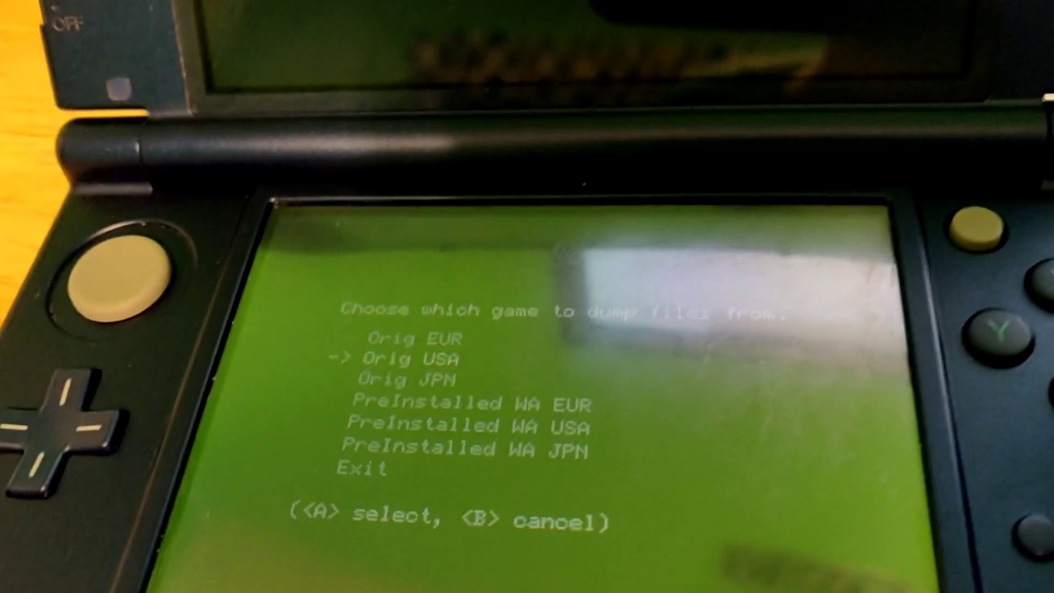
{"action": "key", "text": "a"}
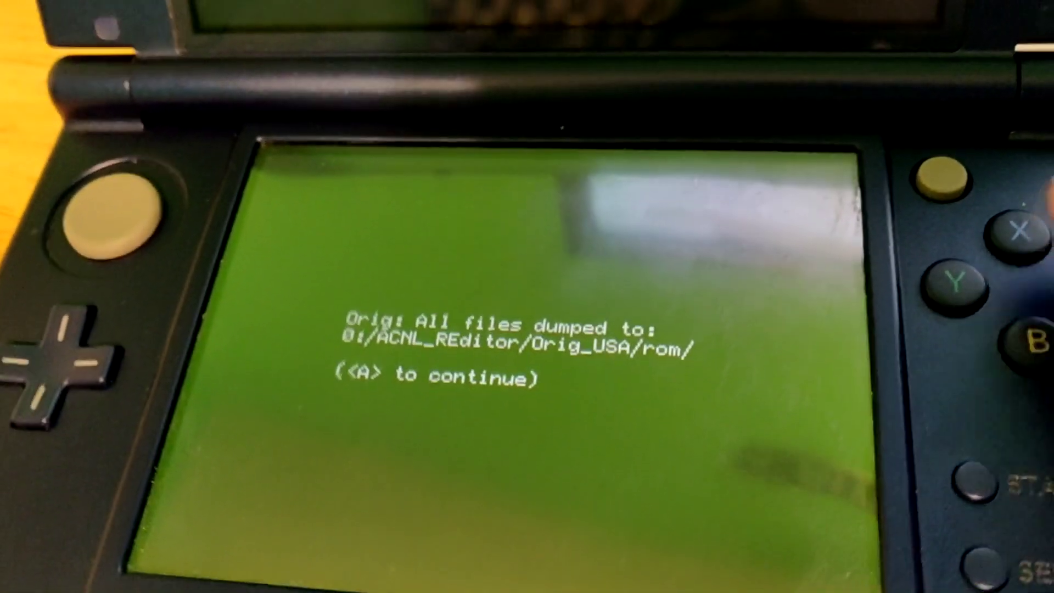
{"action": "key", "text": "a"}
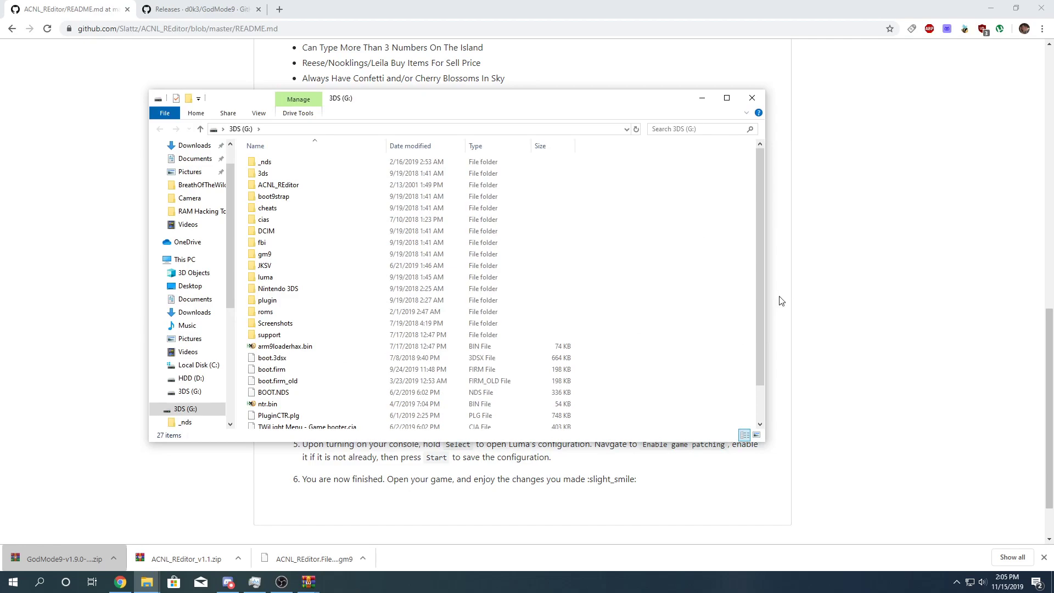
Move the 3DS (G:) drive window aside and open its ACNL_REditor/Orig_USA folder
{"action": "left_click", "coordinate": [316, 187]}
{"action": "left_click_drag", "start_coordinate": [357, 106], "coordinate": [667, 120]}
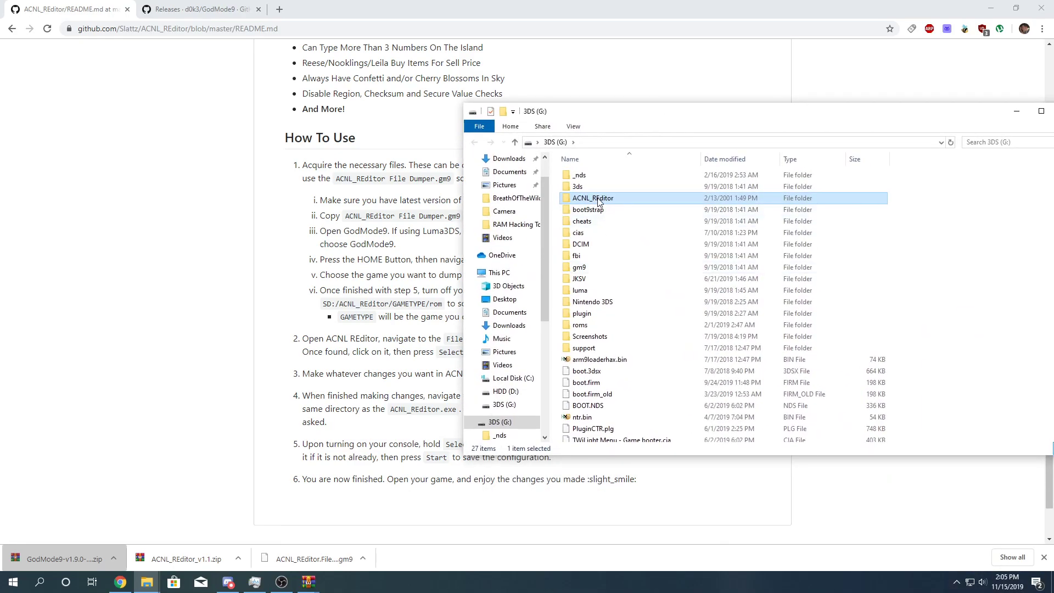
{"action": "double_click", "coordinate": [621, 201]}
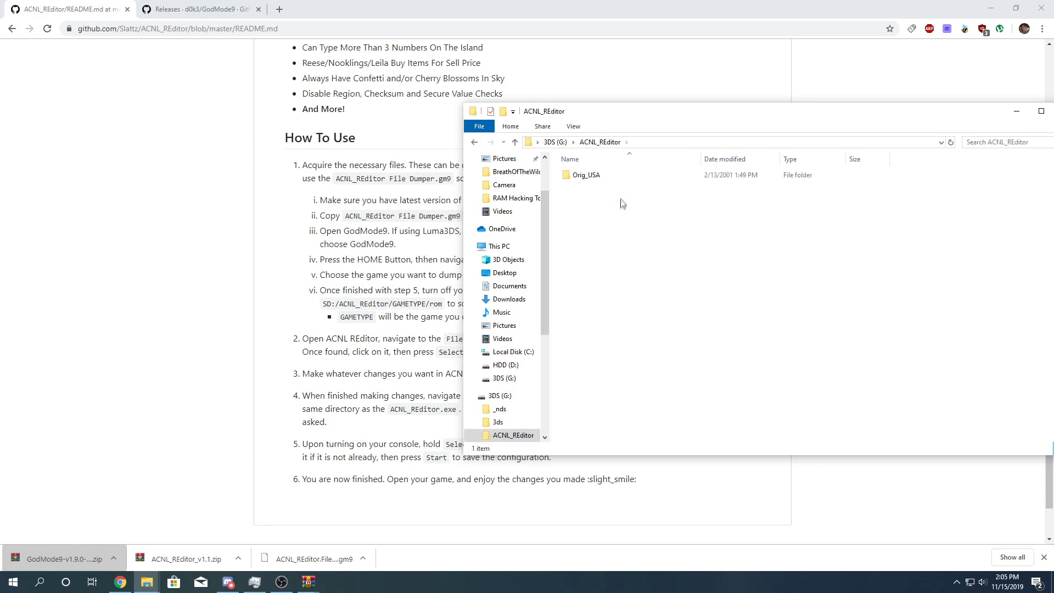
{"action": "double_click", "coordinate": [602, 177]}
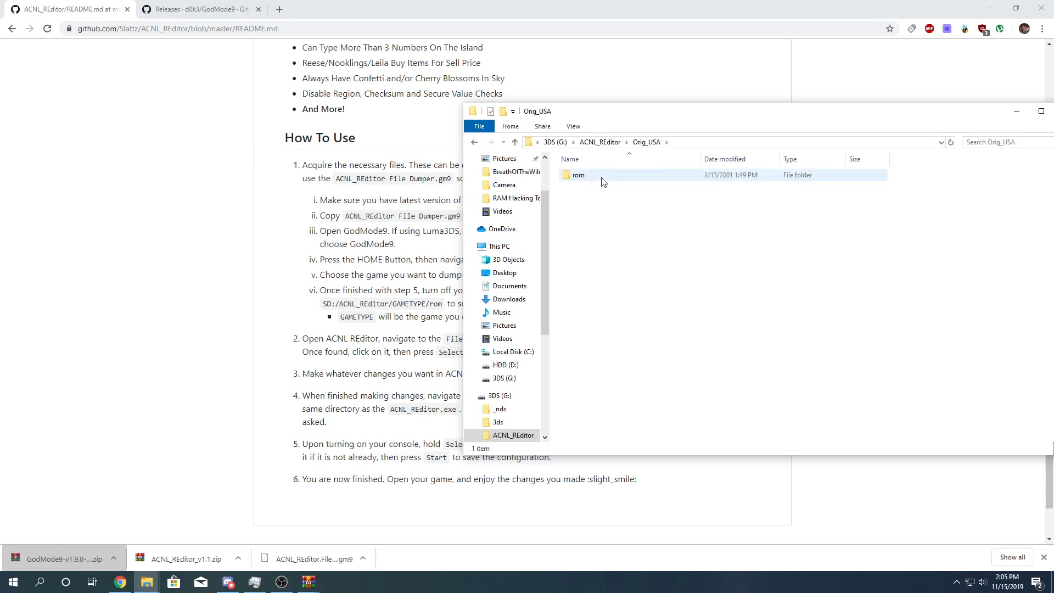
Copy the dumped rom folder from Orig_USA into the ACNL RE Editor folder and launch ACNL_REditor.exe there
{"action": "mouse_move", "coordinate": [147, 582]}
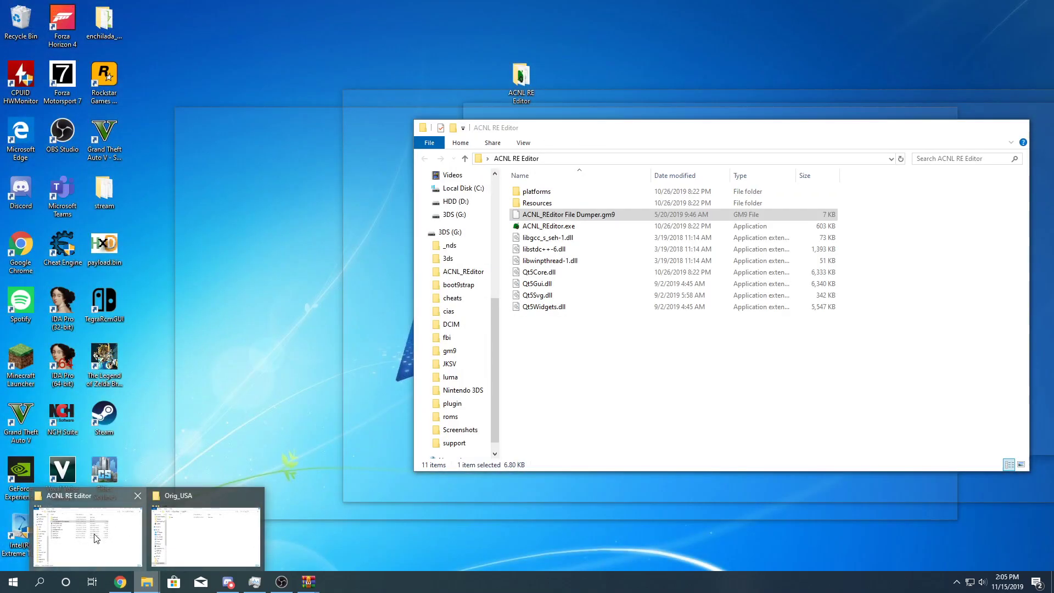
{"action": "left_click", "coordinate": [99, 538]}
{"action": "left_click_drag", "start_coordinate": [541, 135], "coordinate": [154, 117]}
{"action": "left_click", "coordinate": [830, 307]}
{"action": "left_click_drag", "start_coordinate": [577, 175], "coordinate": [206, 353]}
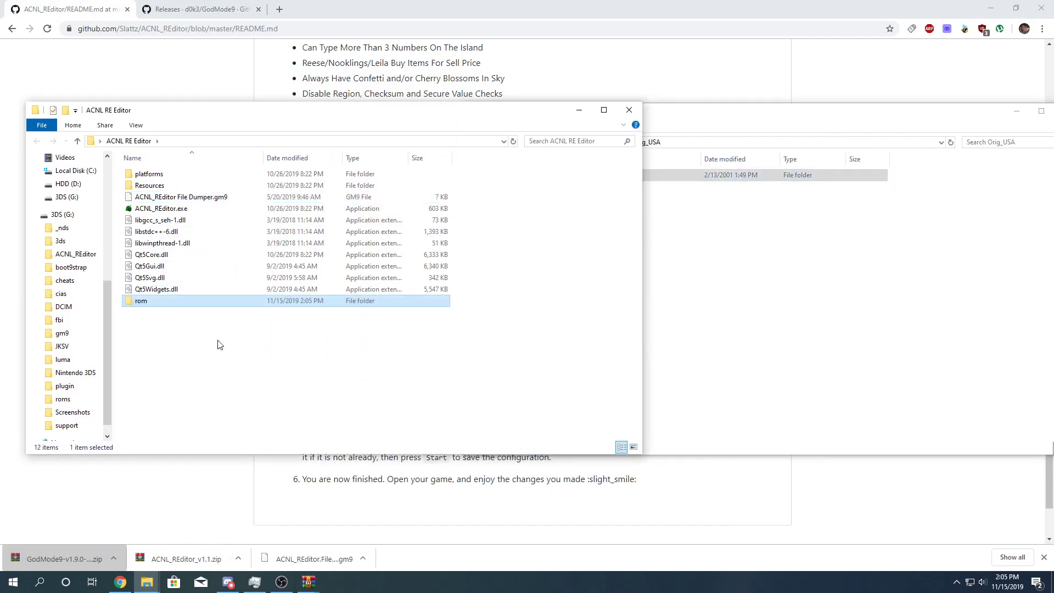
{"action": "left_click", "coordinate": [240, 368]}
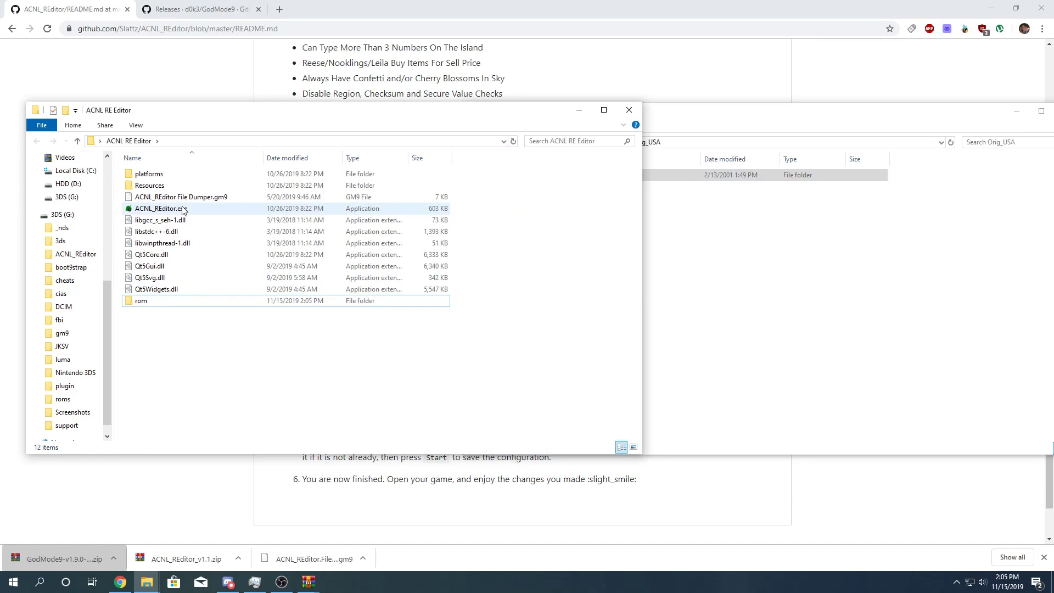
{"action": "double_click", "coordinate": [183, 209]}
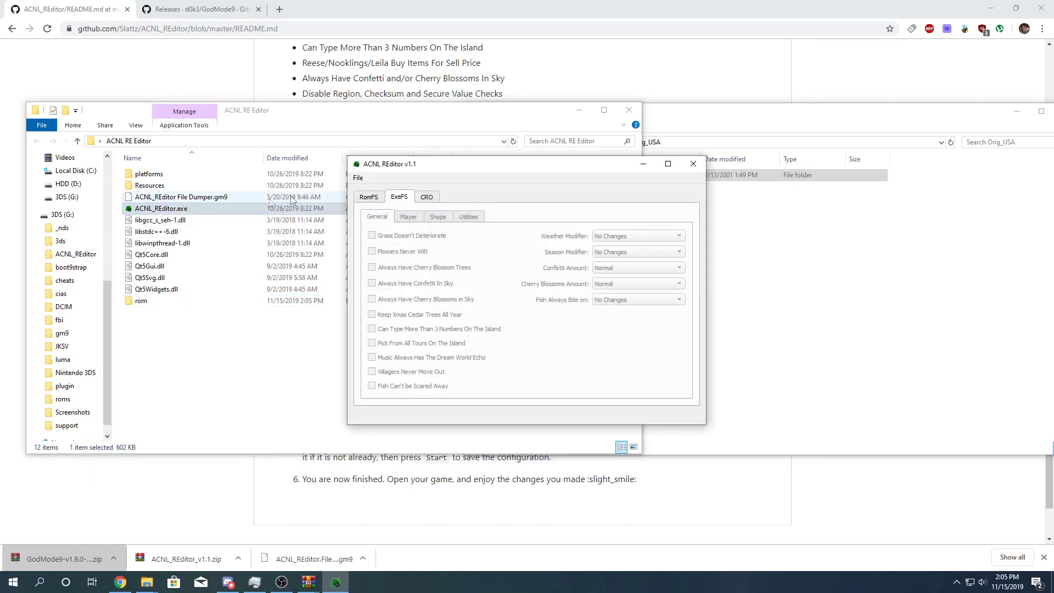
Open the rom folder from the ACNL RE Editor directory in ACNL REditor
{"action": "left_click", "coordinate": [358, 178]}
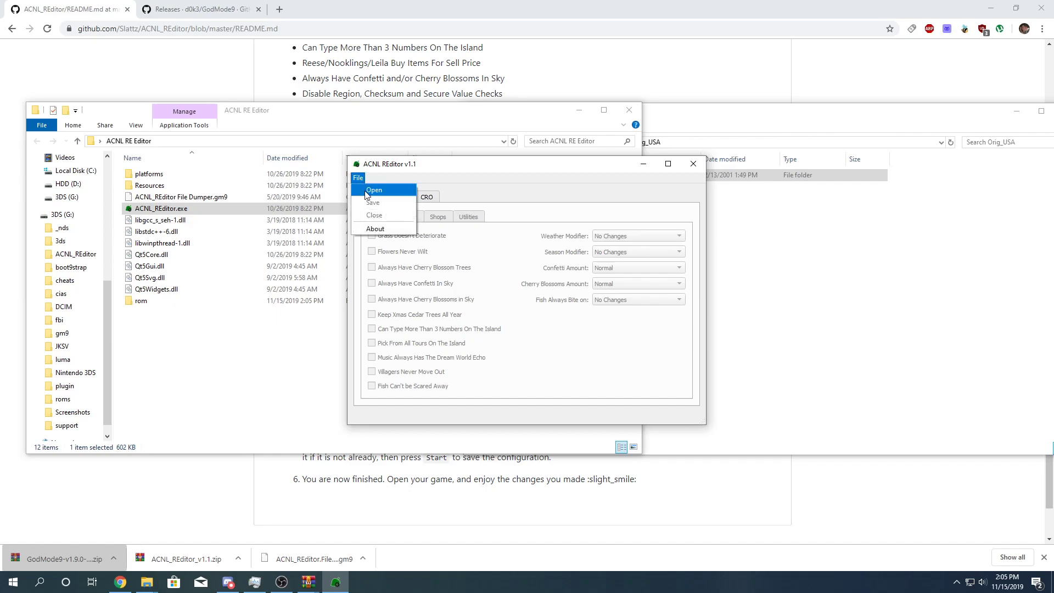
{"action": "left_click", "coordinate": [365, 191]}
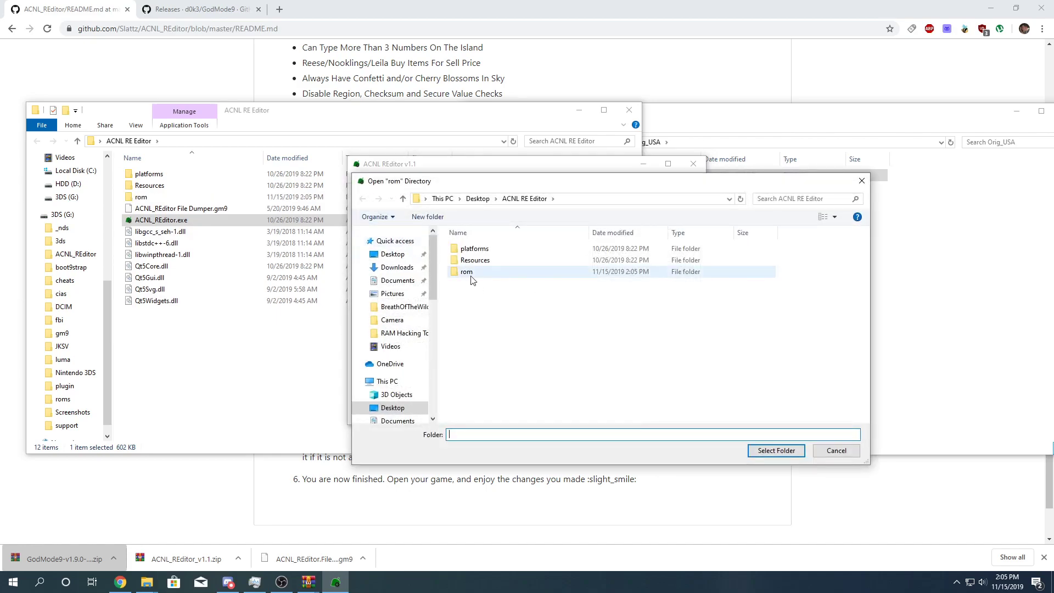
{"action": "left_click", "coordinate": [469, 273]}
{"action": "left_click", "coordinate": [769, 450]}
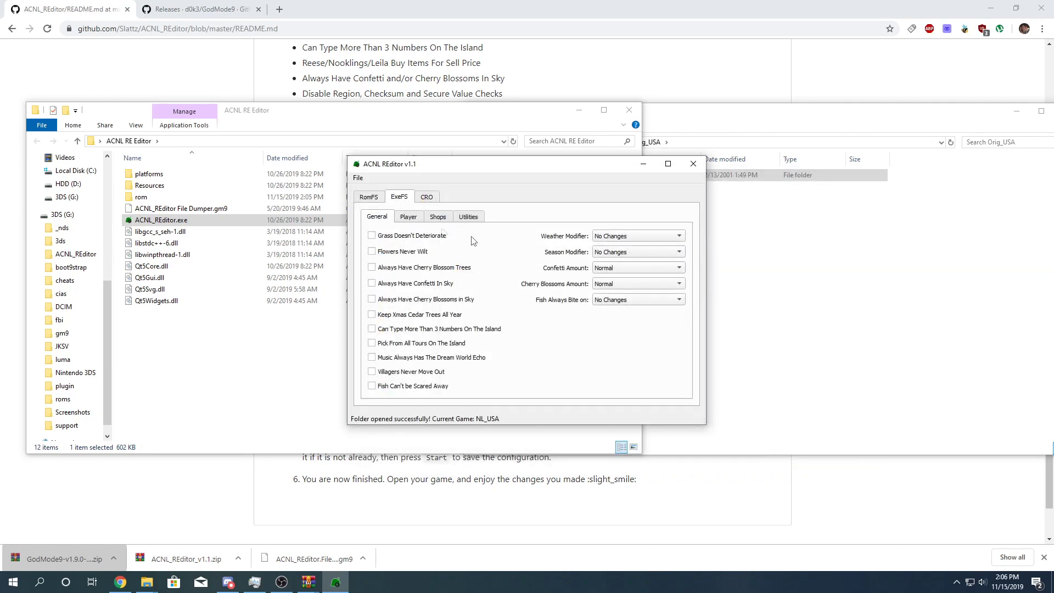
Check the RomFS options, return to the General ExeFS options and set the Weather Modifier to Always Heavy Rain with T&L
{"action": "left_click", "coordinate": [371, 198]}
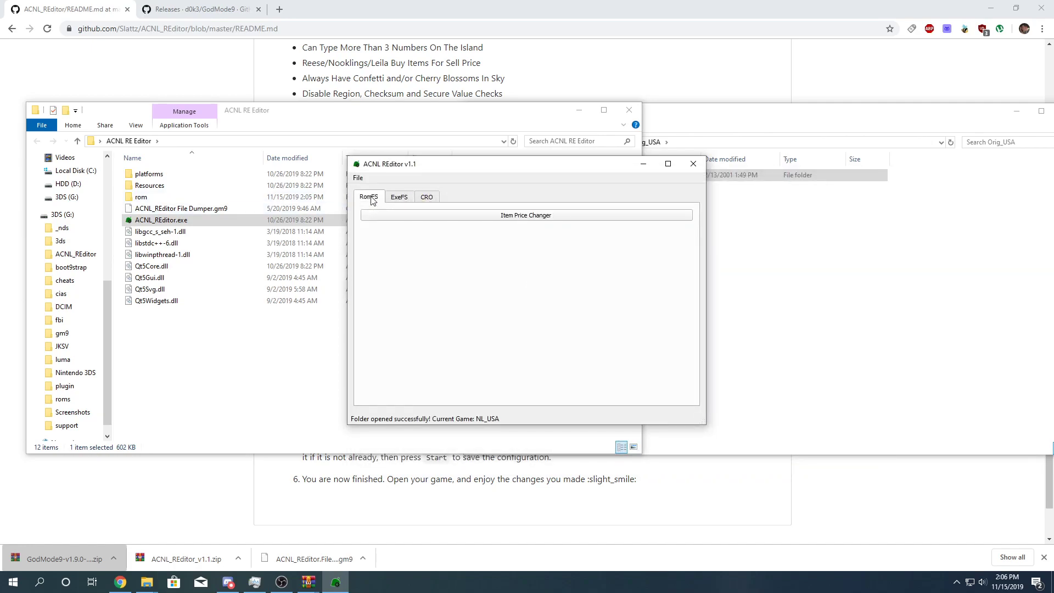
{"action": "left_click", "coordinate": [391, 199]}
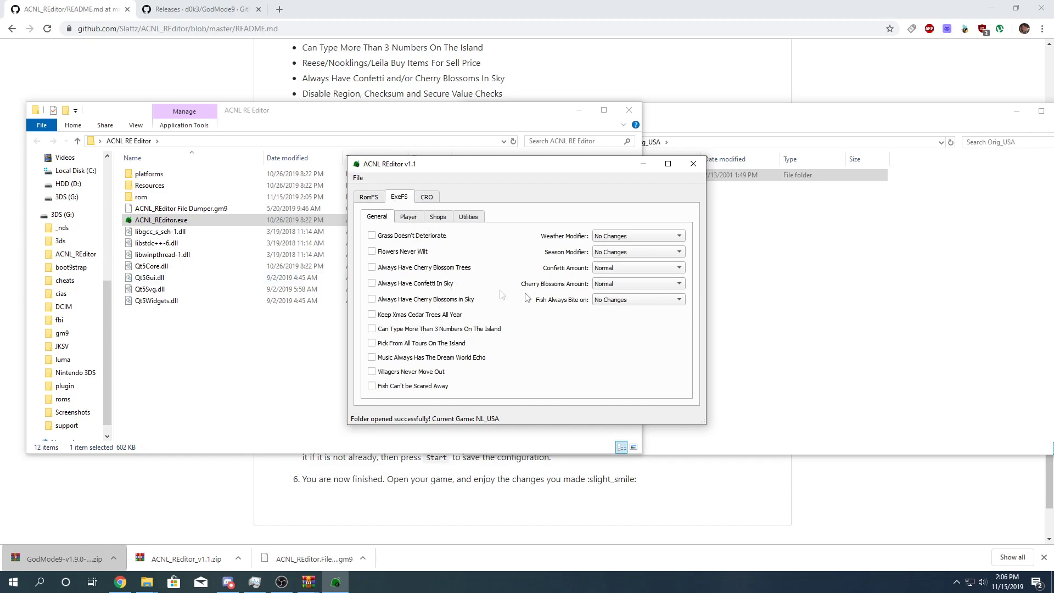
{"action": "left_click", "coordinate": [619, 237]}
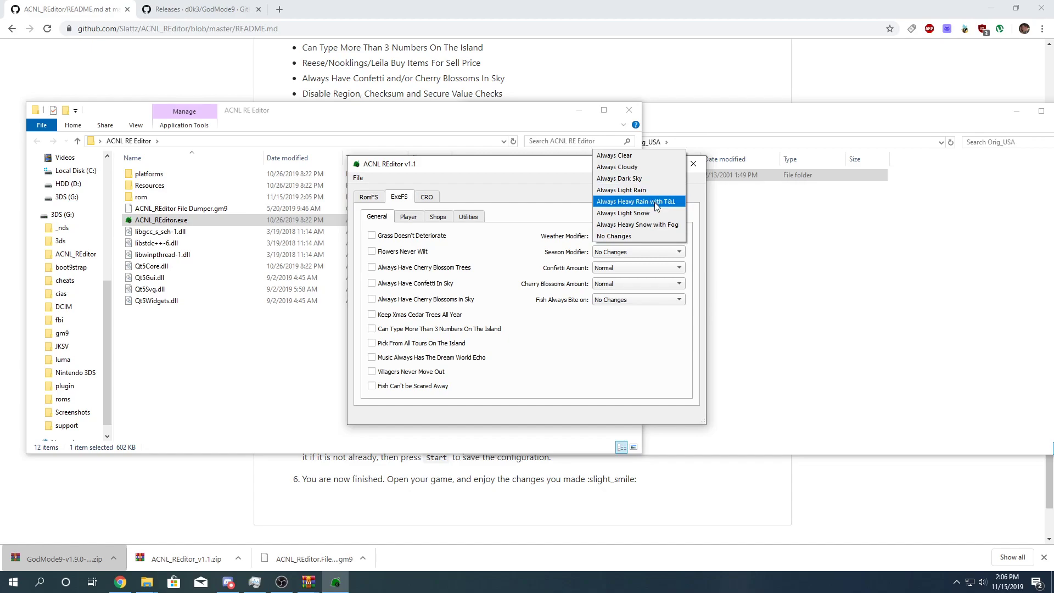
{"action": "left_click", "coordinate": [655, 202]}
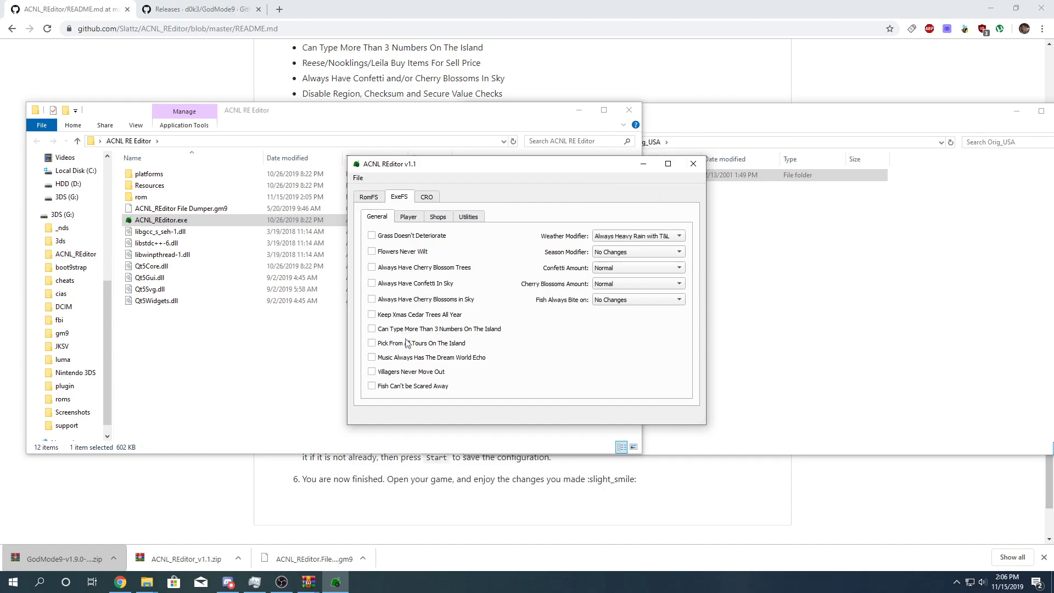
Set the player's speed to Speeding Bullet: x3 and enable Disable Resetti, Mosquitos Never Bite and Walk Over Everything
{"action": "left_click", "coordinate": [409, 218]}
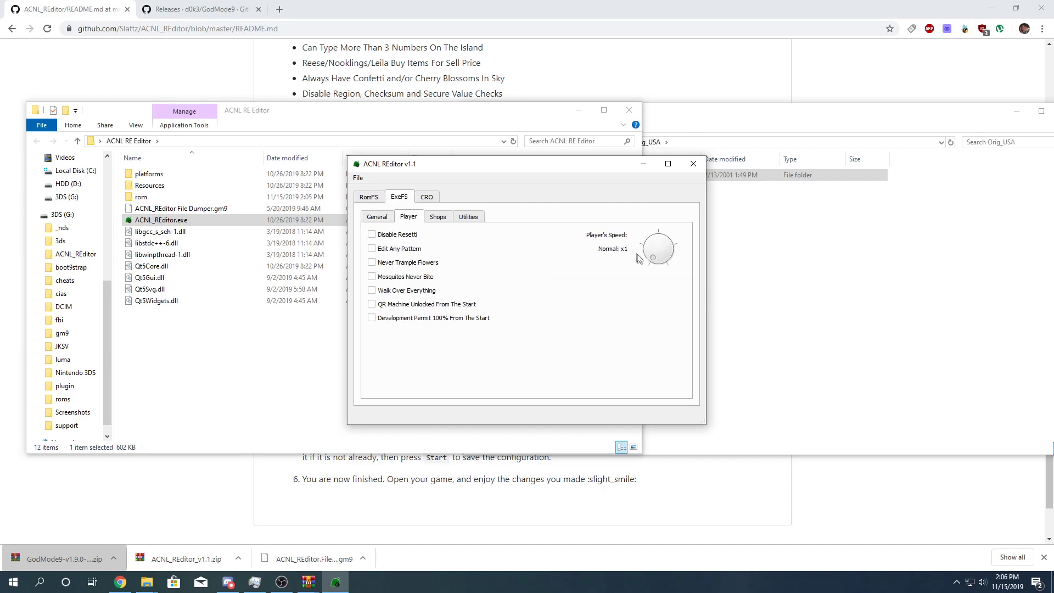
{"action": "left_click_drag", "start_coordinate": [669, 253], "coordinate": [664, 279]}
{"action": "left_click", "coordinate": [380, 280]}
{"action": "left_click", "coordinate": [384, 294]}
Enable the Instant Text and Command Keyboard utilities and set the Camera Zoom Out Level to Tiny
{"action": "left_click", "coordinate": [438, 218]}
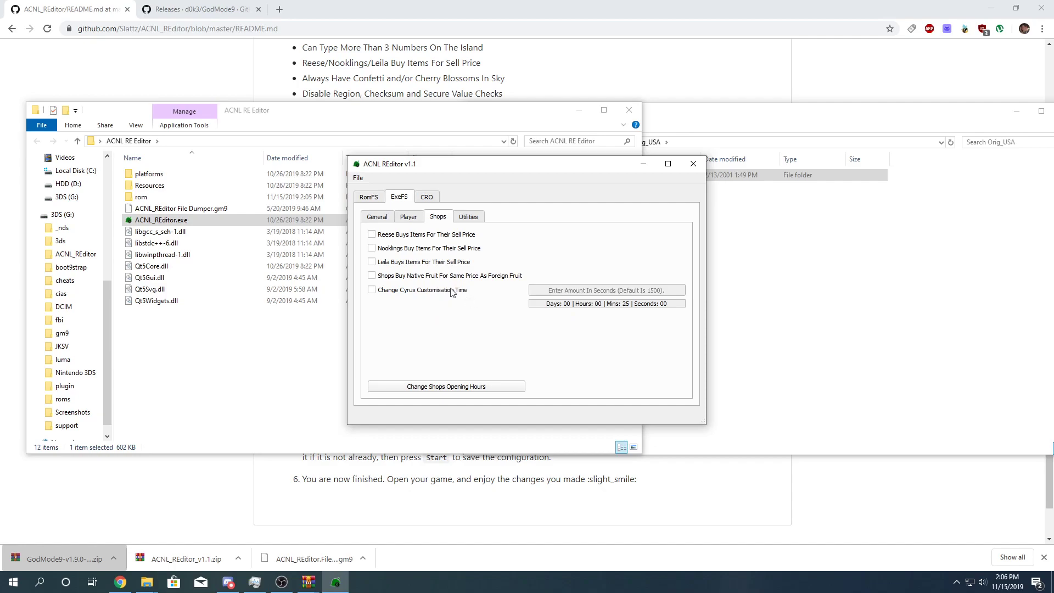
{"action": "left_click", "coordinate": [477, 218]}
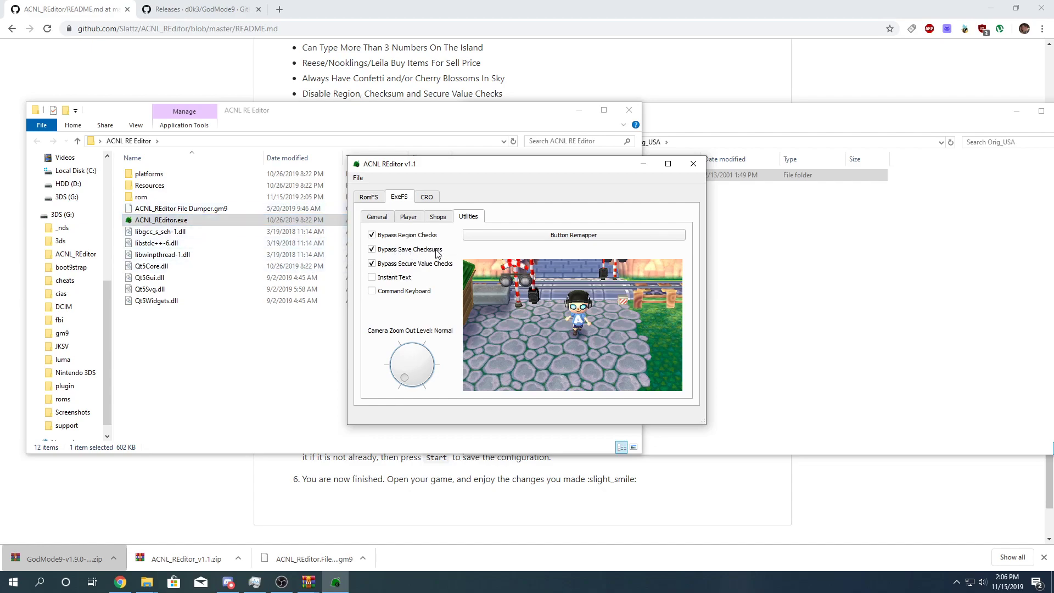
{"action": "left_click", "coordinate": [399, 281]}
{"action": "left_click_drag", "start_coordinate": [405, 382], "coordinate": [379, 355]}
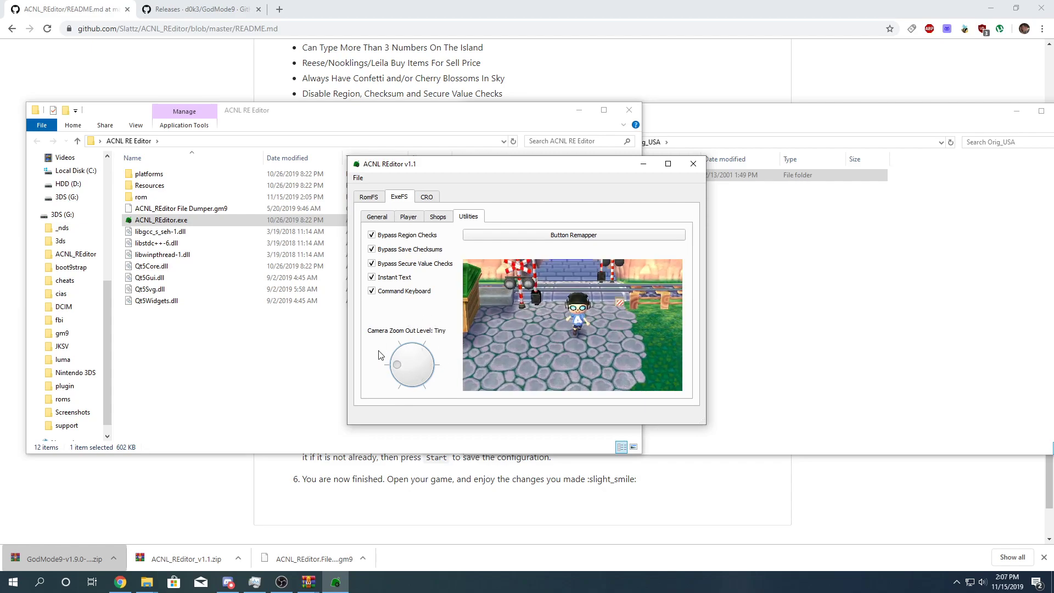
Review the Shops and CRO options, browse the item list in the Item Price Changer, and close it without edits
{"action": "left_click", "coordinate": [438, 217]}
{"action": "left_click", "coordinate": [438, 198]}
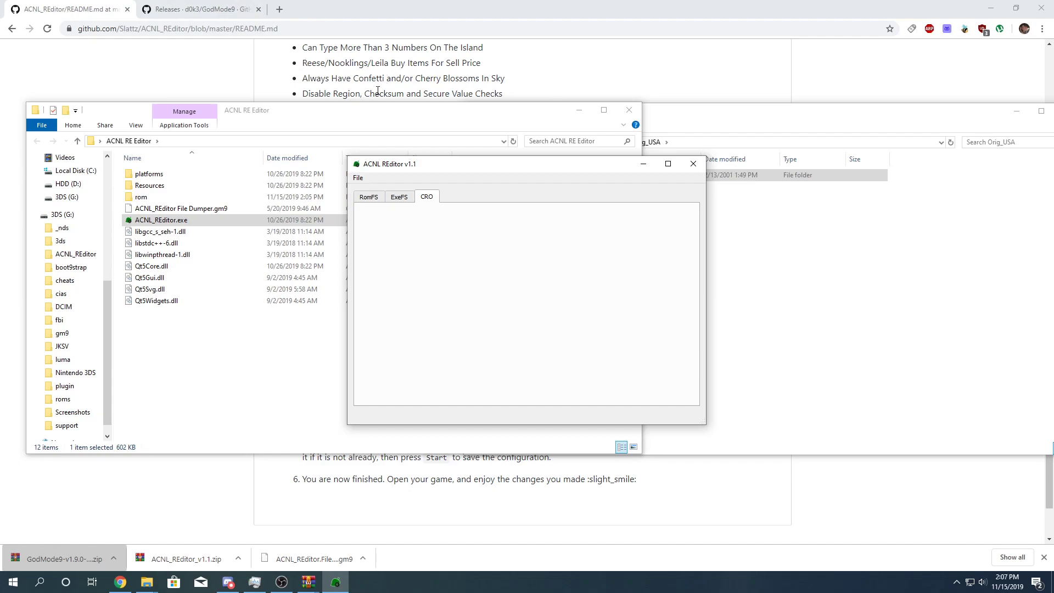
{"action": "left_click", "coordinate": [409, 199]}
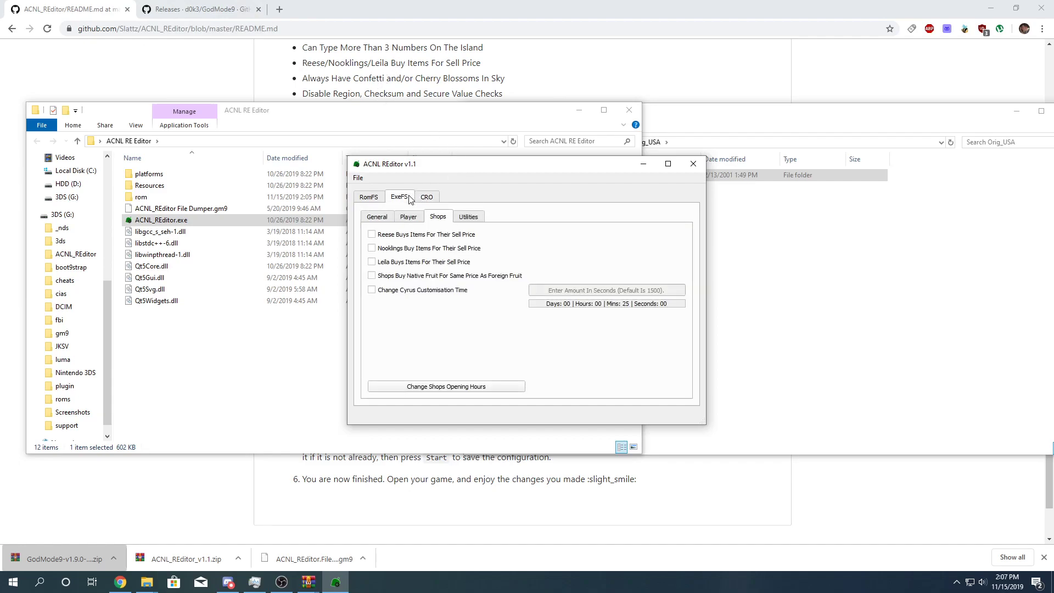
{"action": "left_click", "coordinate": [378, 199]}
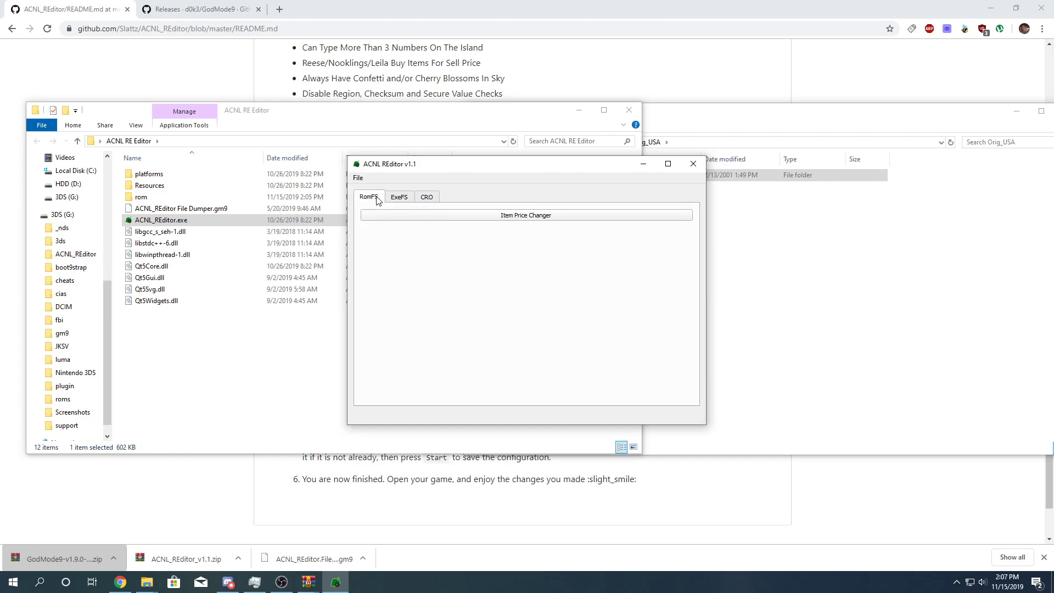
{"action": "left_click", "coordinate": [421, 215]}
{"action": "scroll", "coordinate": [538, 280], "scroll_direction": "down", "scroll_amount": 15}
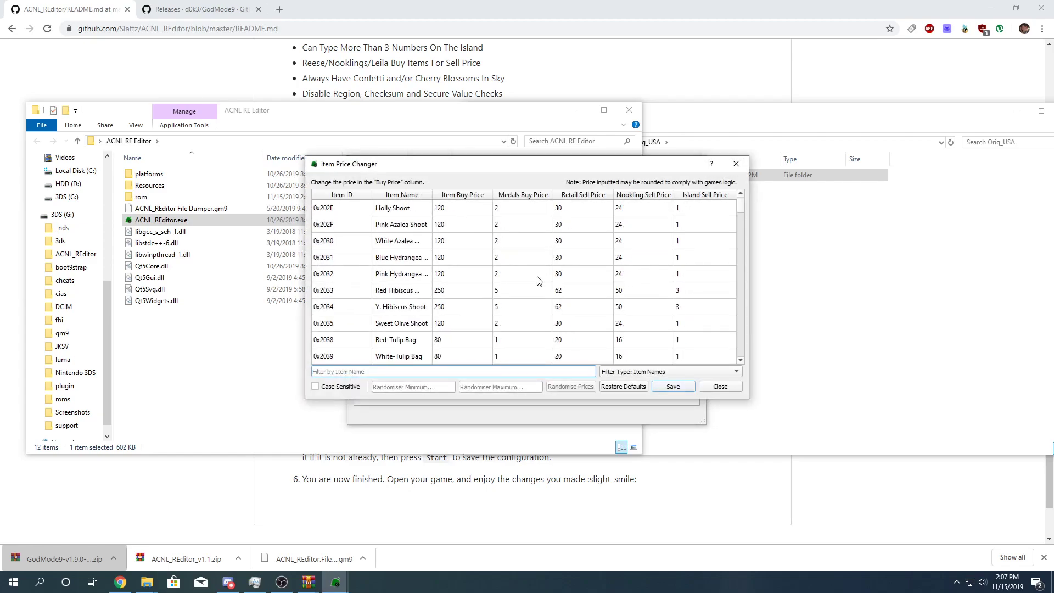
{"action": "scroll", "coordinate": [538, 281], "scroll_direction": "down", "scroll_amount": 20}
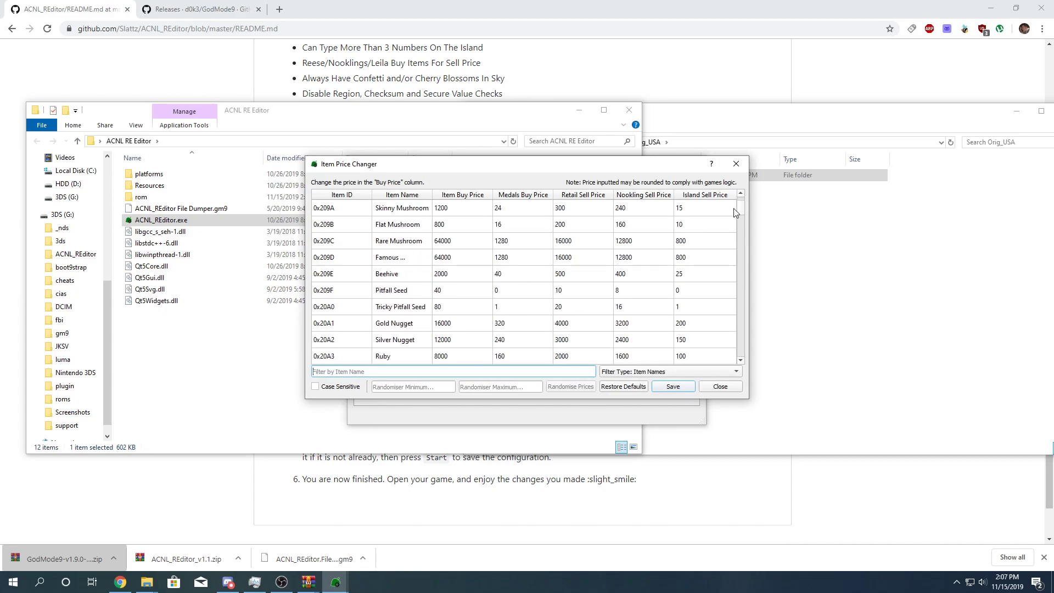
{"action": "left_click_drag", "start_coordinate": [741, 214], "coordinate": [740, 355]}
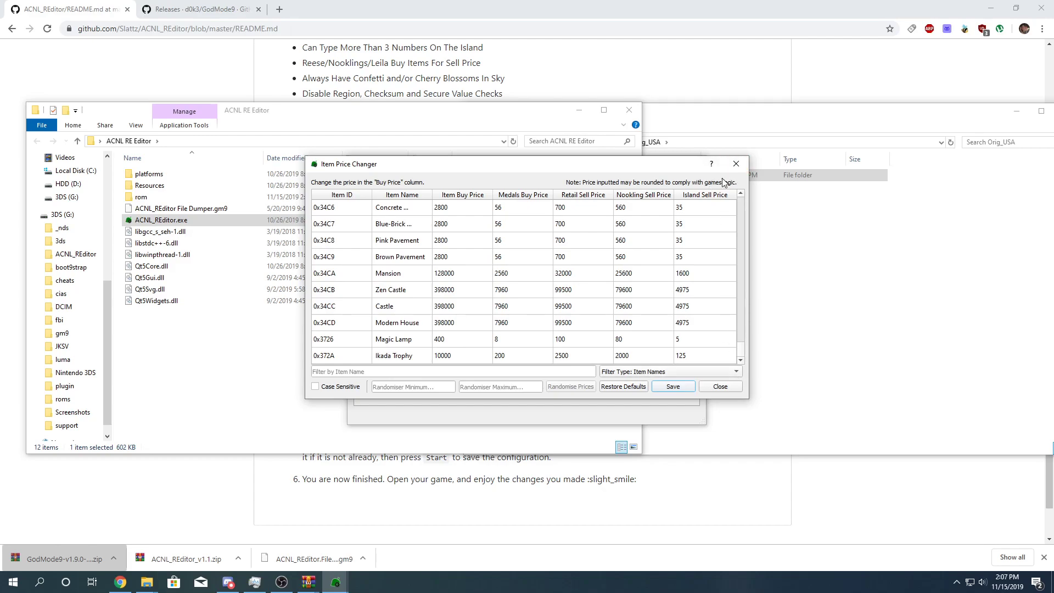
{"action": "left_click", "coordinate": [736, 164]}
Recheck the Player ExeFS options and enable Music Always Has The Dream World Echo in the General ones
{"action": "left_click", "coordinate": [400, 197]}
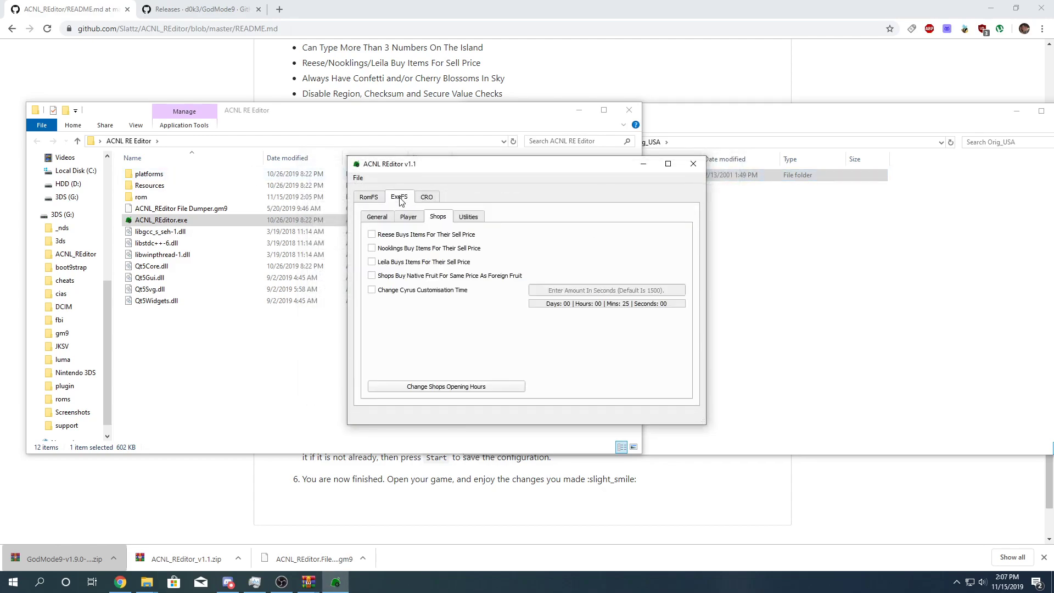
{"action": "left_click", "coordinate": [408, 217]}
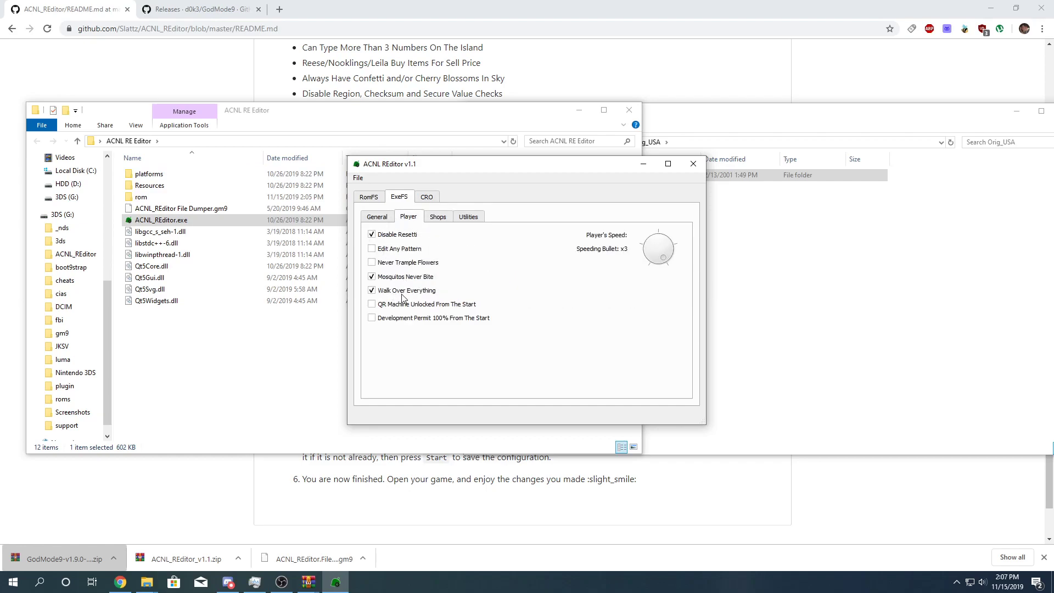
{"action": "left_click", "coordinate": [369, 220]}
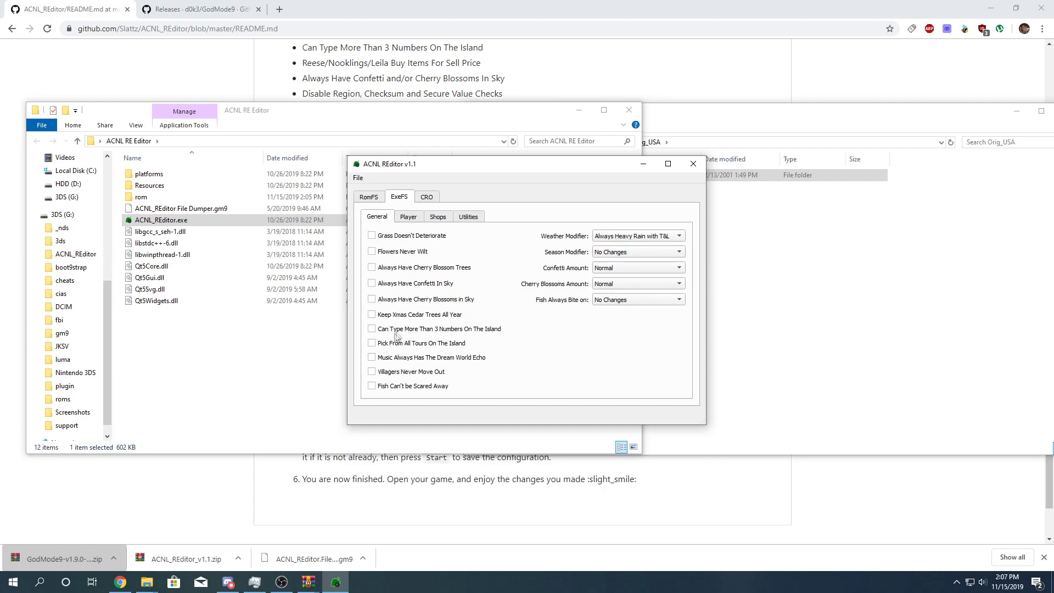
{"action": "left_click", "coordinate": [388, 360]}
Review the Player, Shops and Utilities options and save the edited game files
{"action": "left_click", "coordinate": [424, 220]}
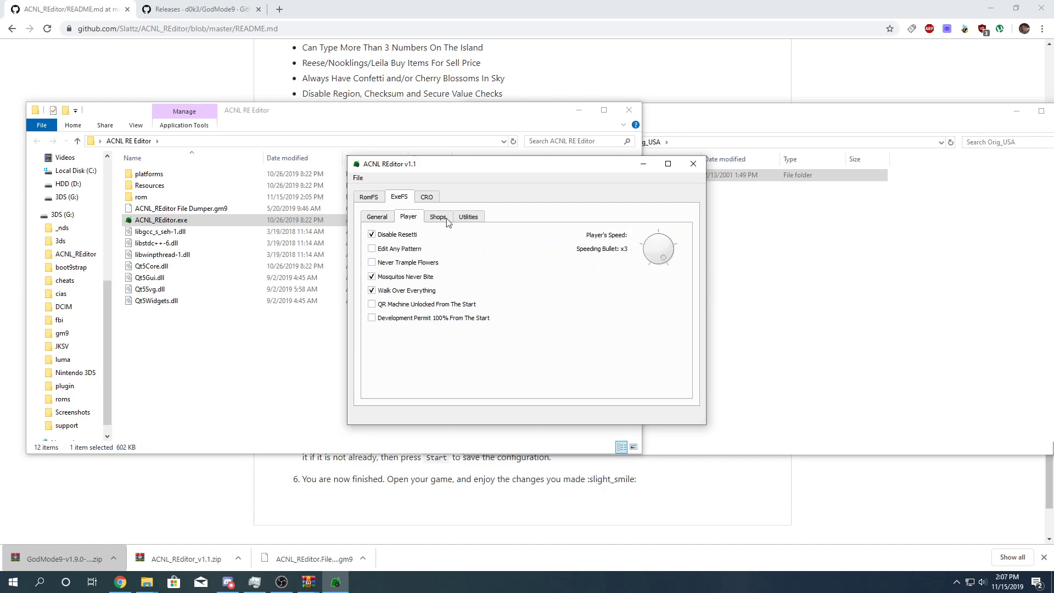
{"action": "left_click", "coordinate": [438, 219]}
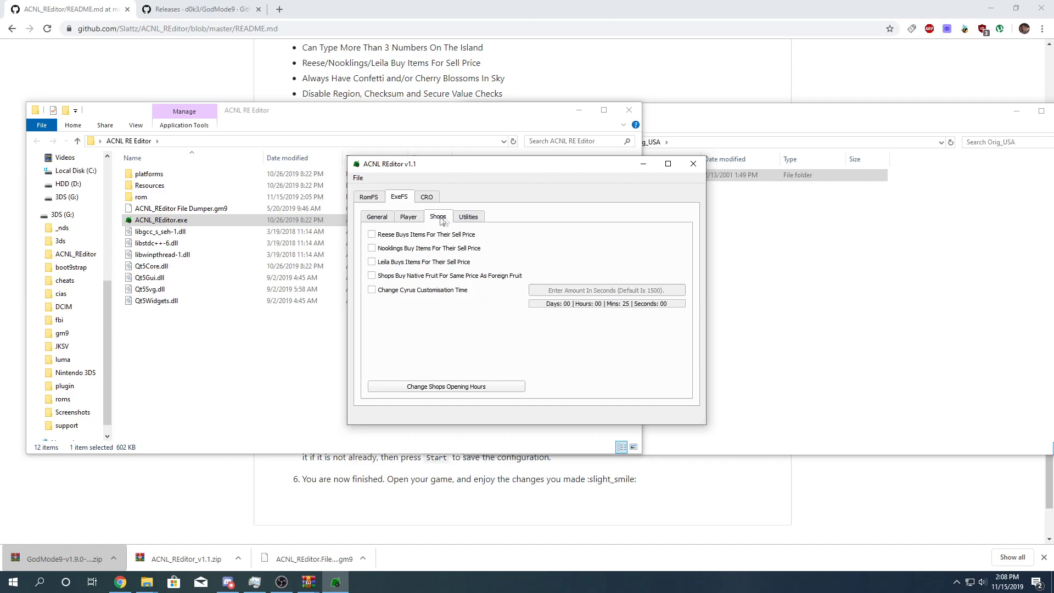
{"action": "left_click", "coordinate": [469, 217]}
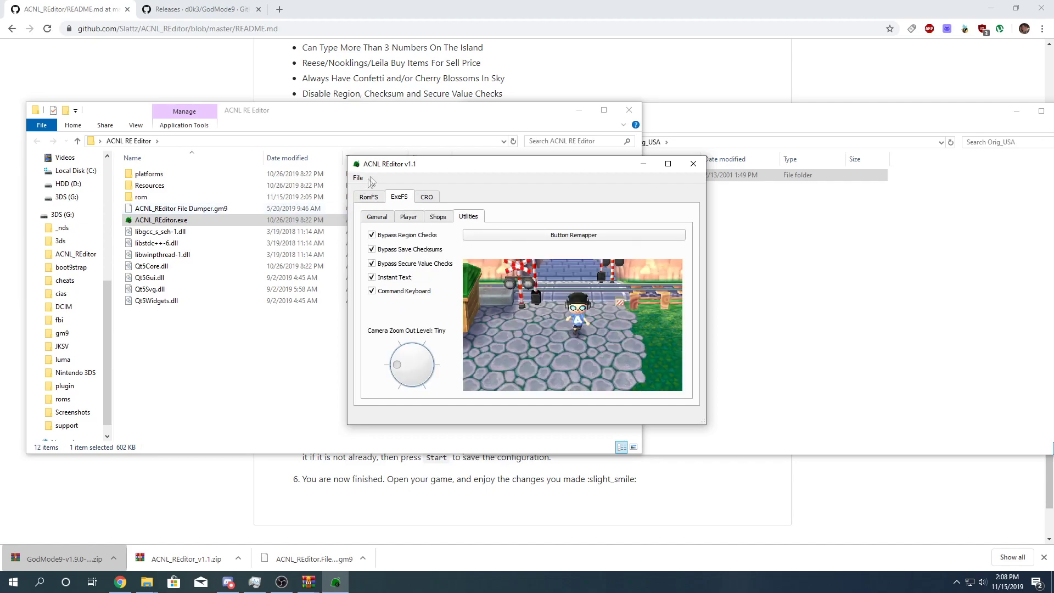
{"action": "left_click", "coordinate": [358, 178]}
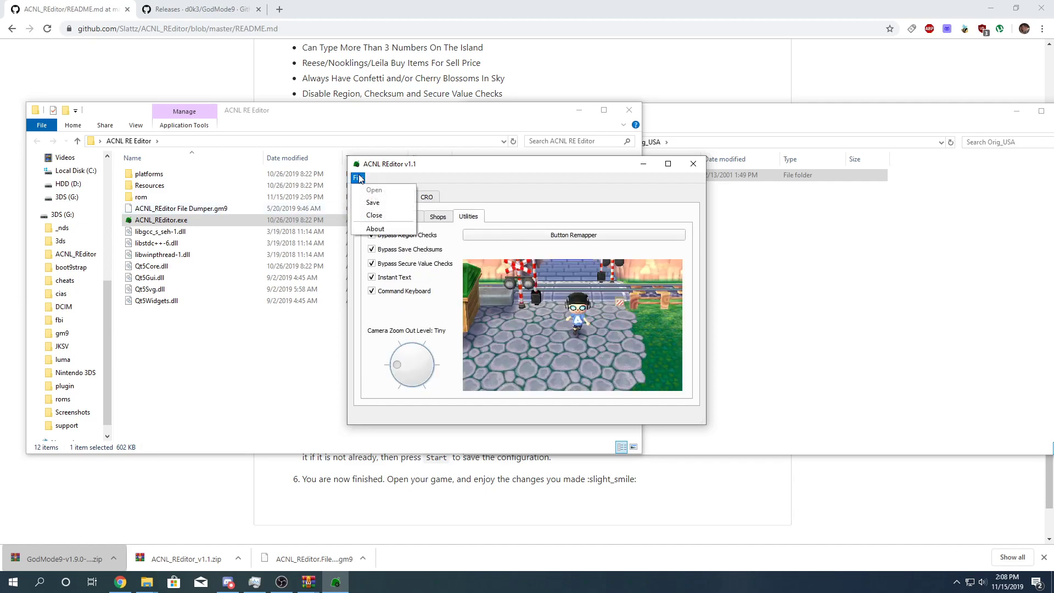
{"action": "left_click", "coordinate": [374, 202]}
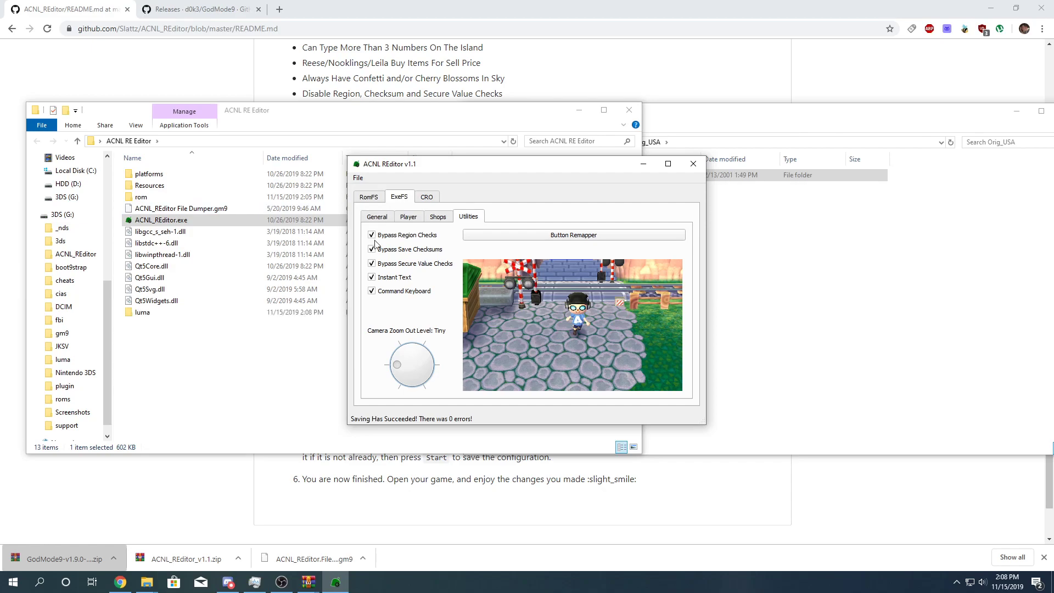
Locate the luma folder in the ACNL RE Editor folder and bring the other Explorer window to the root of 3DS (G:)
{"action": "left_click", "coordinate": [263, 328]}
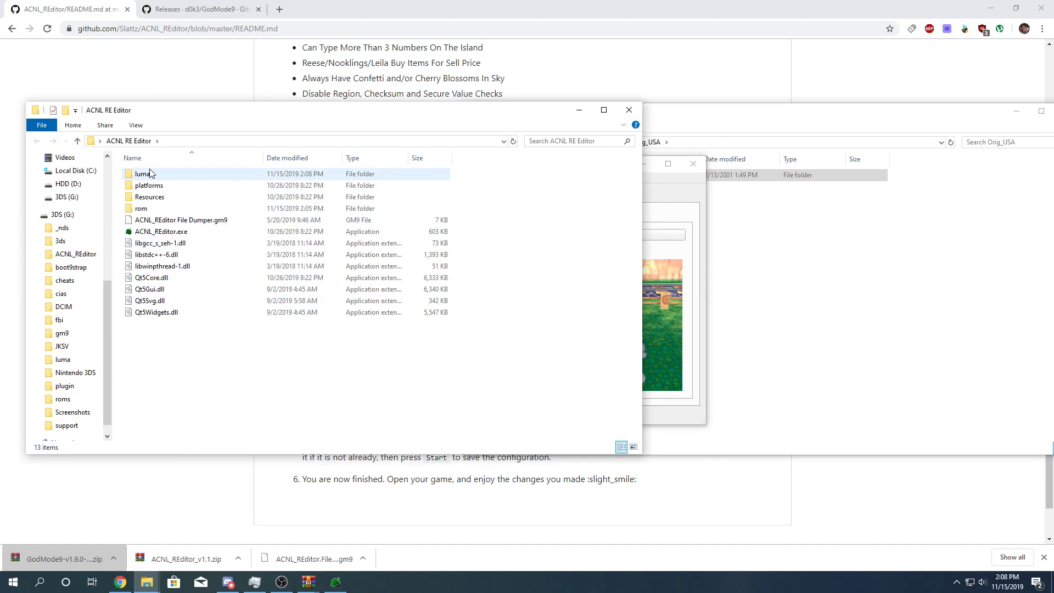
{"action": "left_click", "coordinate": [154, 174]}
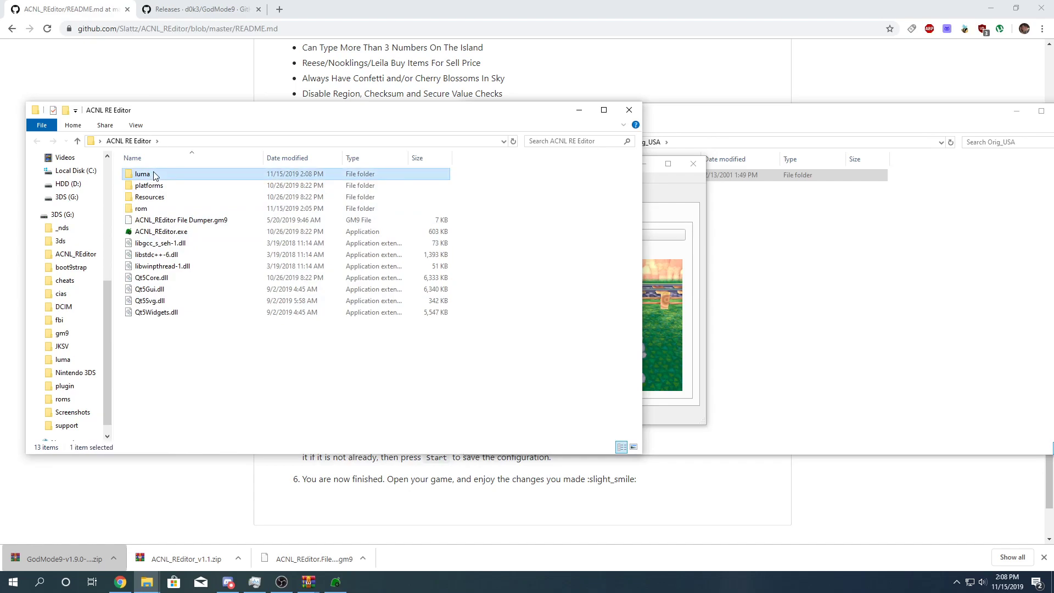
{"action": "left_click", "coordinate": [801, 357]}
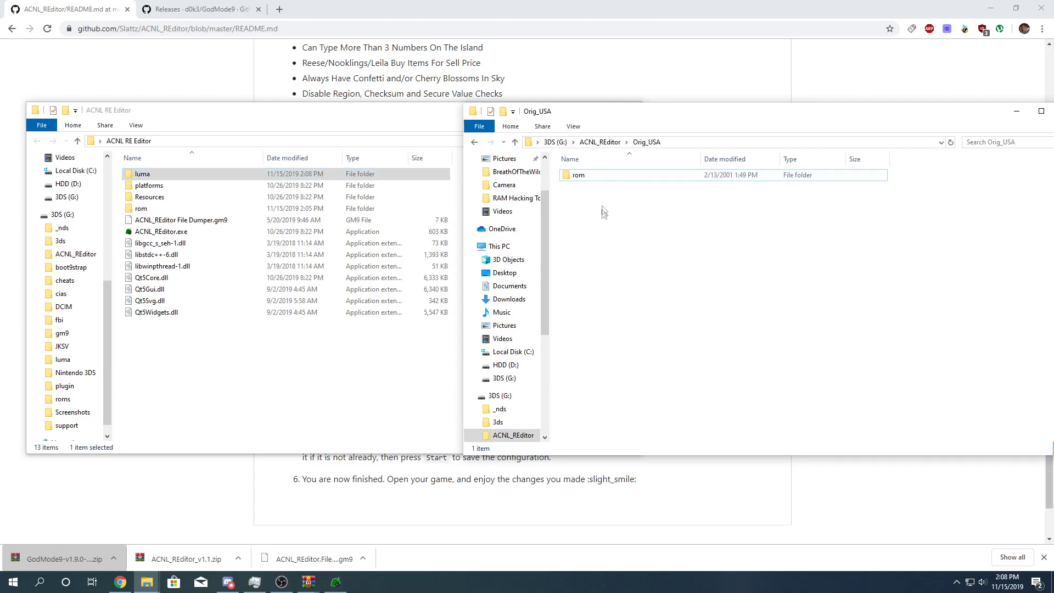
{"action": "left_click", "coordinate": [555, 143]}
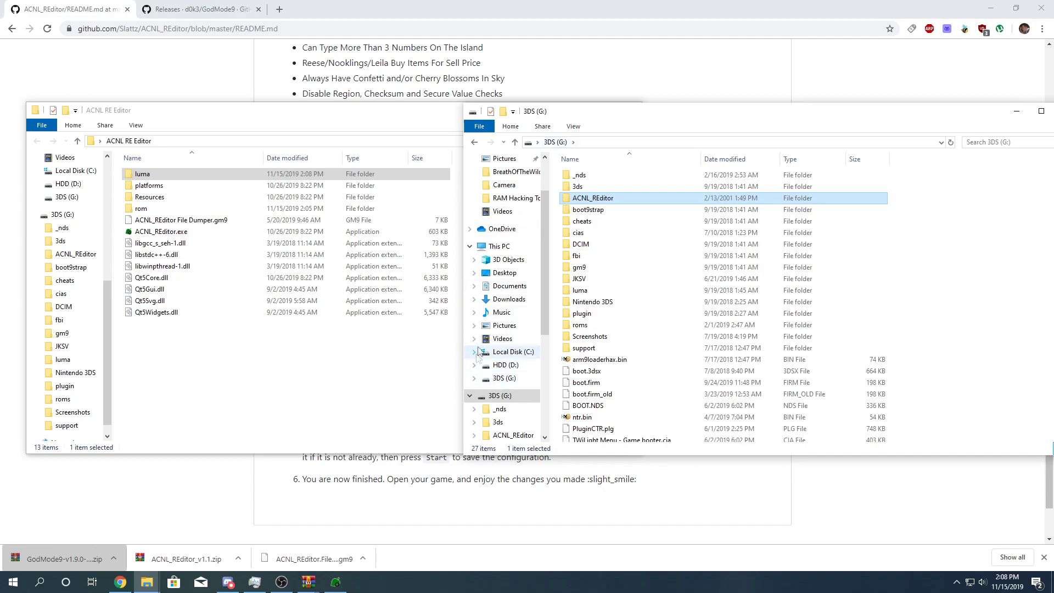
{"action": "left_click", "coordinate": [497, 246]}
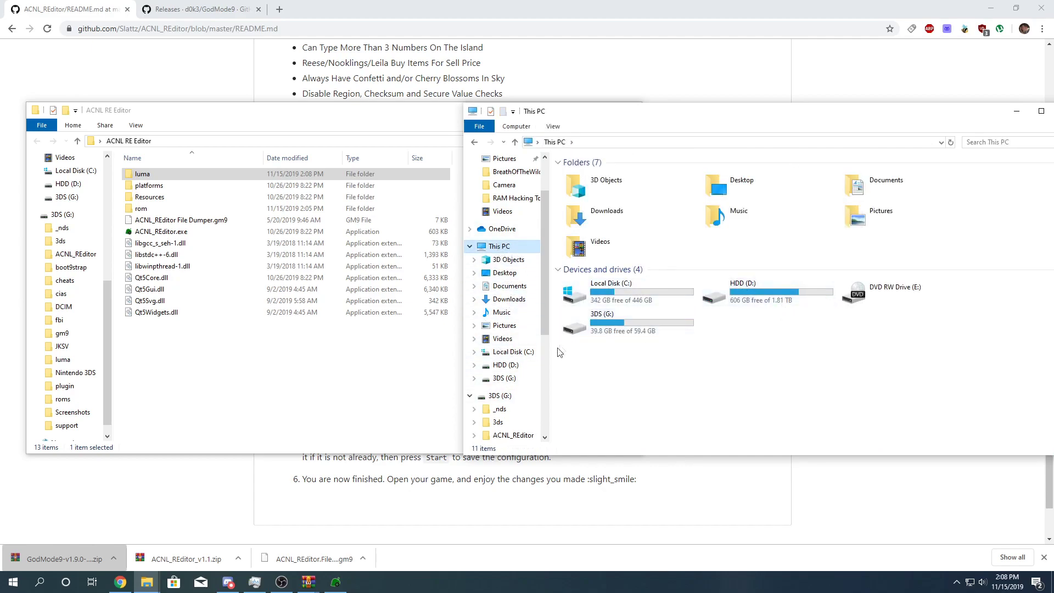
{"action": "double_click", "coordinate": [602, 327]}
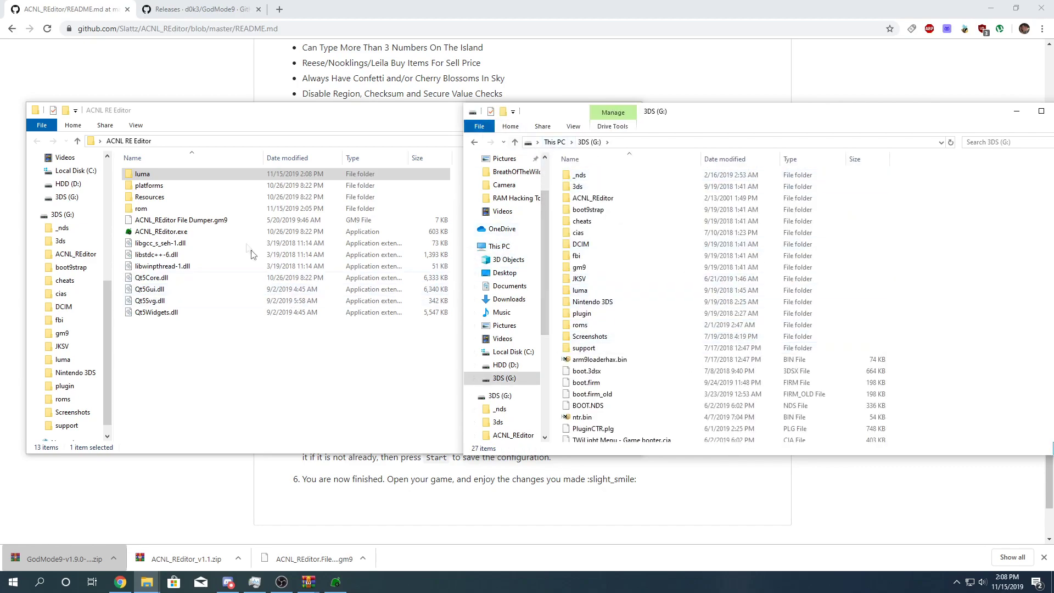
Copy the luma folder from ACNL RE Editor to the root of 3DS (G:) and open the luma folder there
{"action": "left_click", "coordinate": [165, 184]}
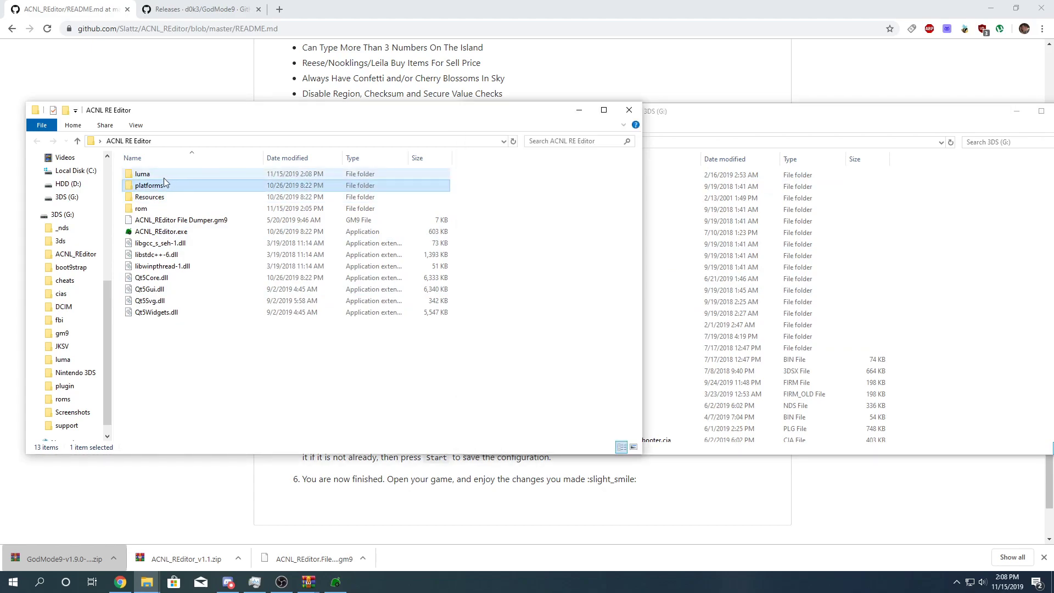
{"action": "left_click", "coordinate": [163, 174]}
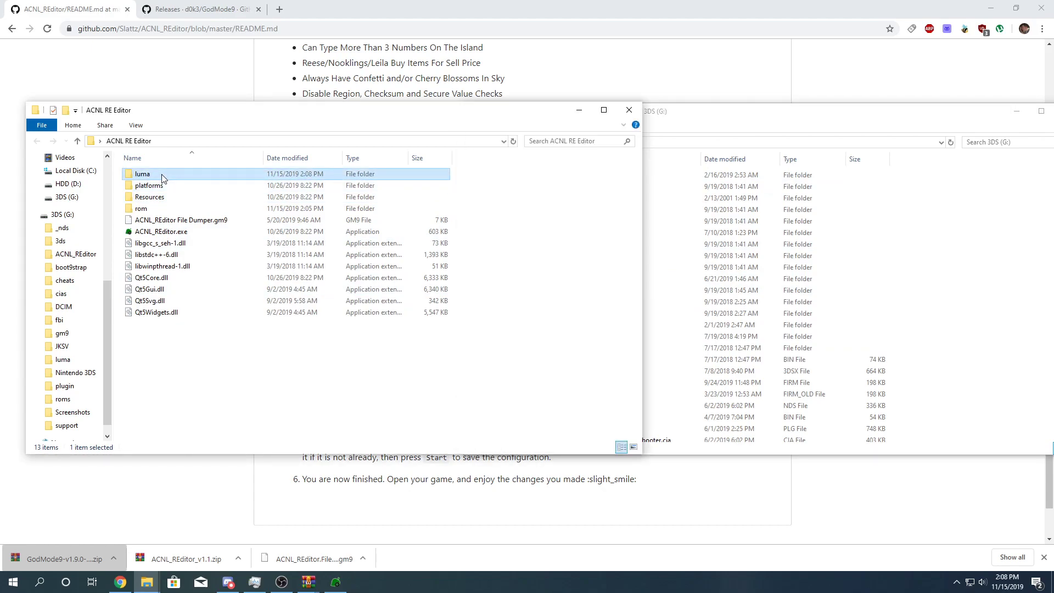
{"action": "left_click_drag", "start_coordinate": [161, 173], "coordinate": [952, 346]}
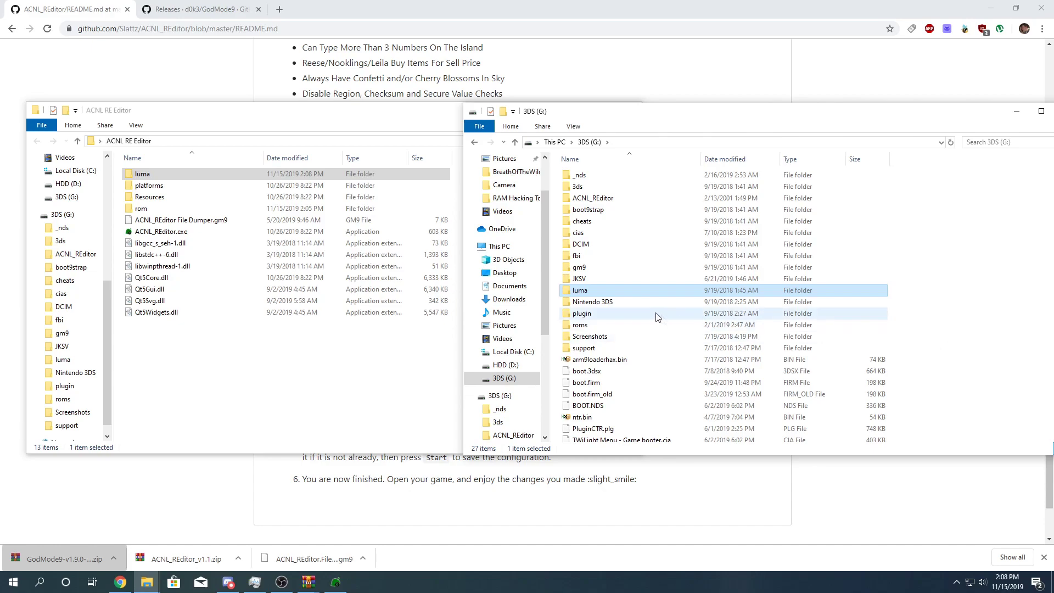
{"action": "double_click", "coordinate": [628, 292]}
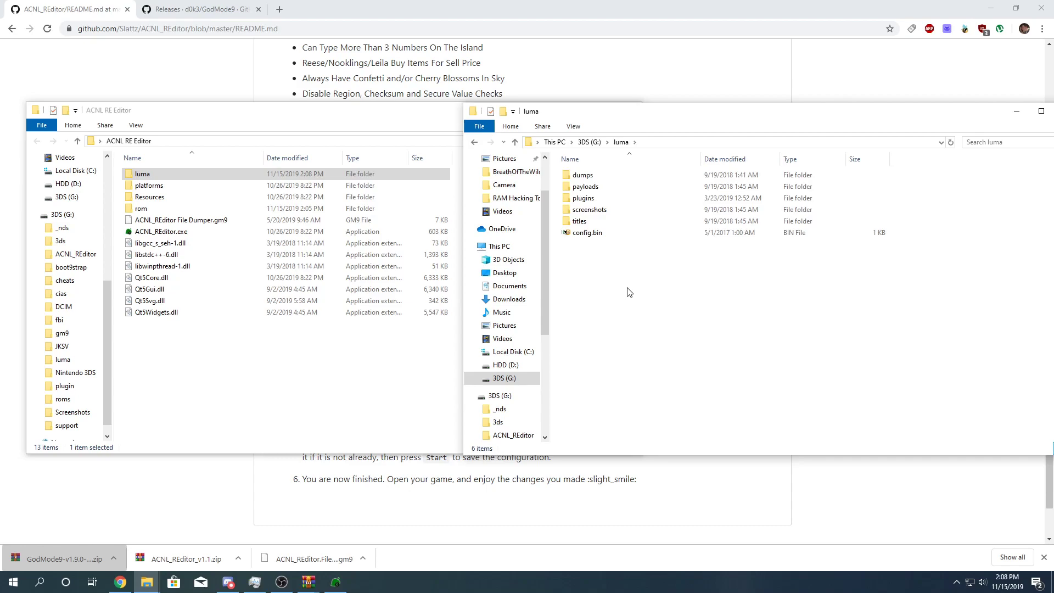
Copy the luma folder from ACNL RE Editor to the root of 3DS (G:) again, replacing the files with the same names
{"action": "key", "text": "BackSpace"}
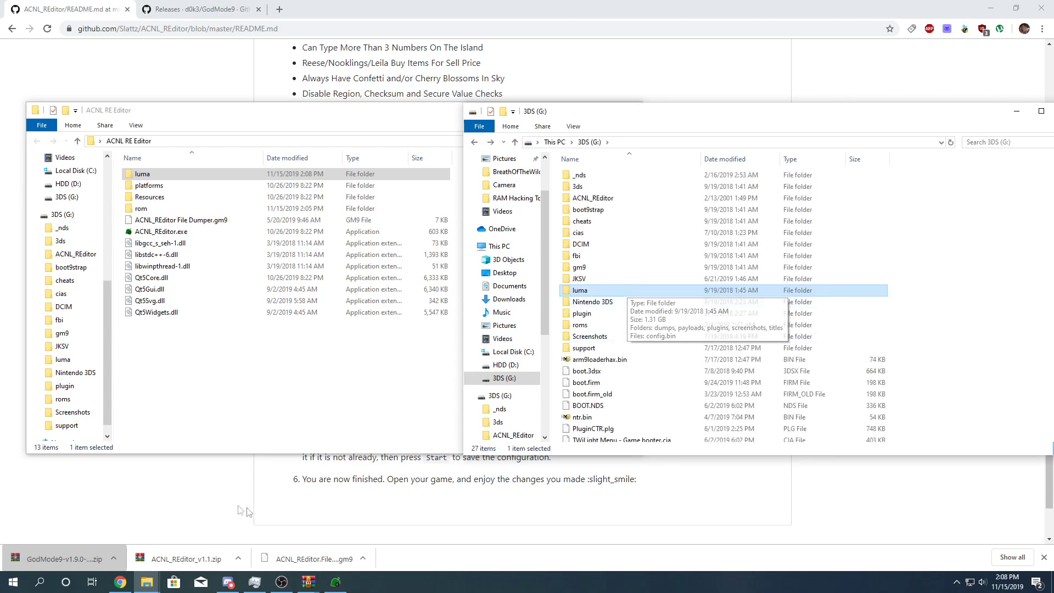
{"action": "left_click", "coordinate": [140, 590]}
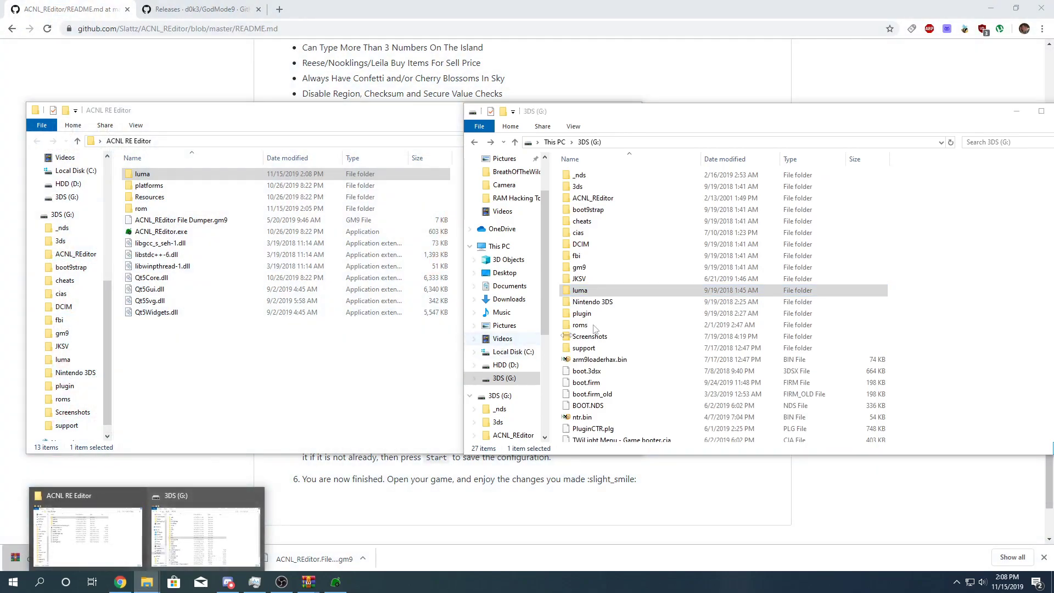
{"action": "double_click", "coordinate": [624, 291]}
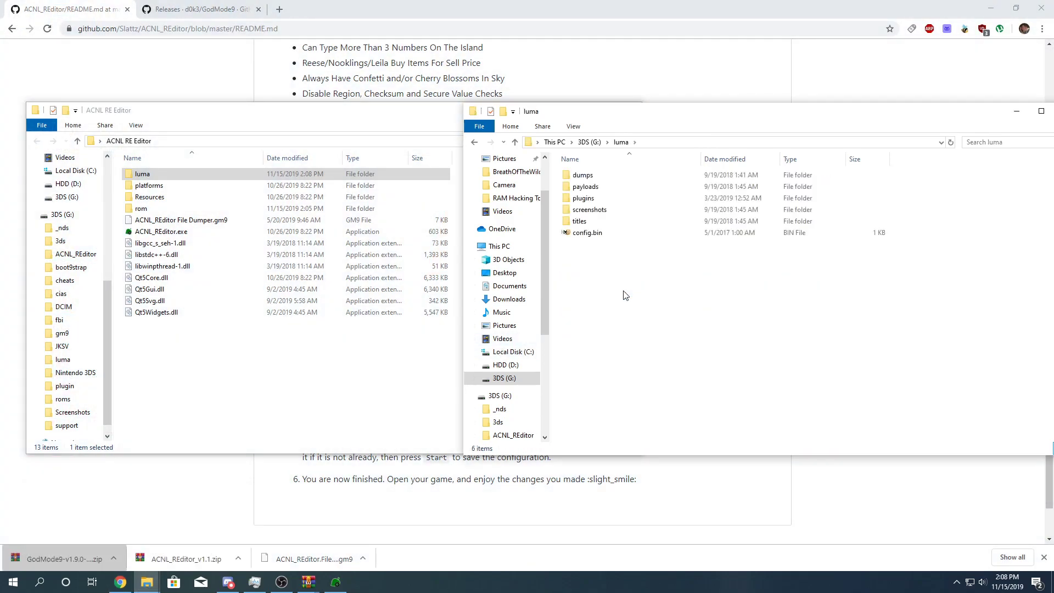
{"action": "key", "text": "BackSpace"}
{"action": "left_click_drag", "start_coordinate": [212, 175], "coordinate": [955, 359]}
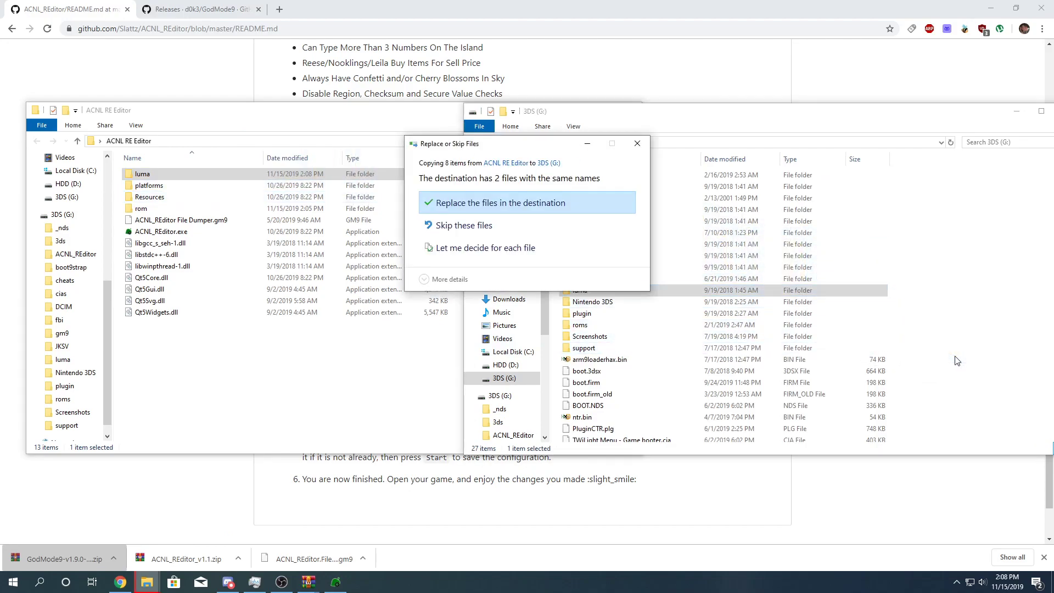
{"action": "left_click", "coordinate": [512, 202]}
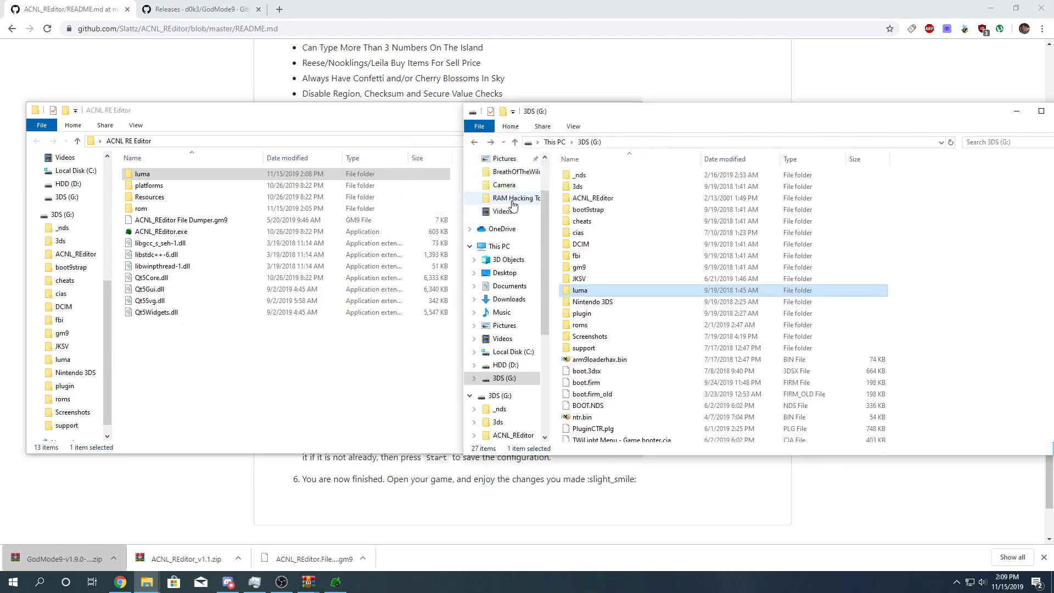
{"action": "double_click", "coordinate": [608, 296]}
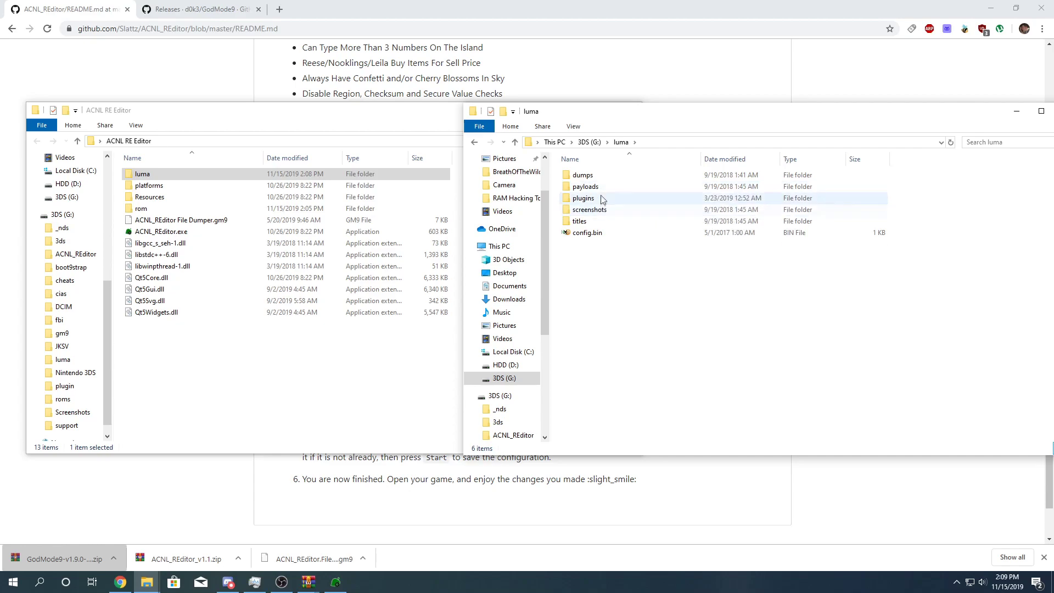
{"action": "double_click", "coordinate": [603, 221]}
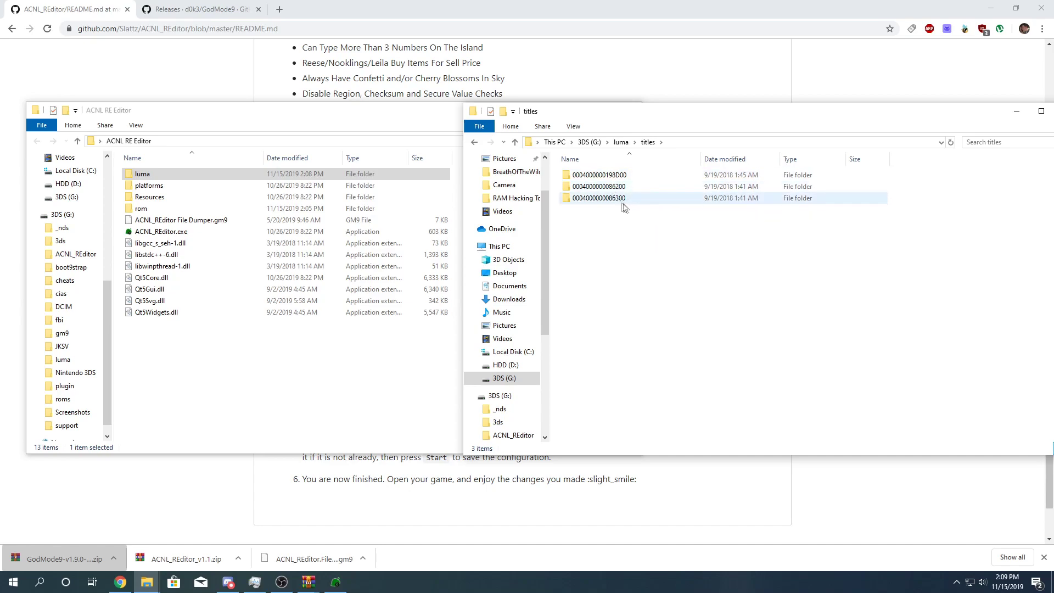
{"action": "double_click", "coordinate": [624, 201]}
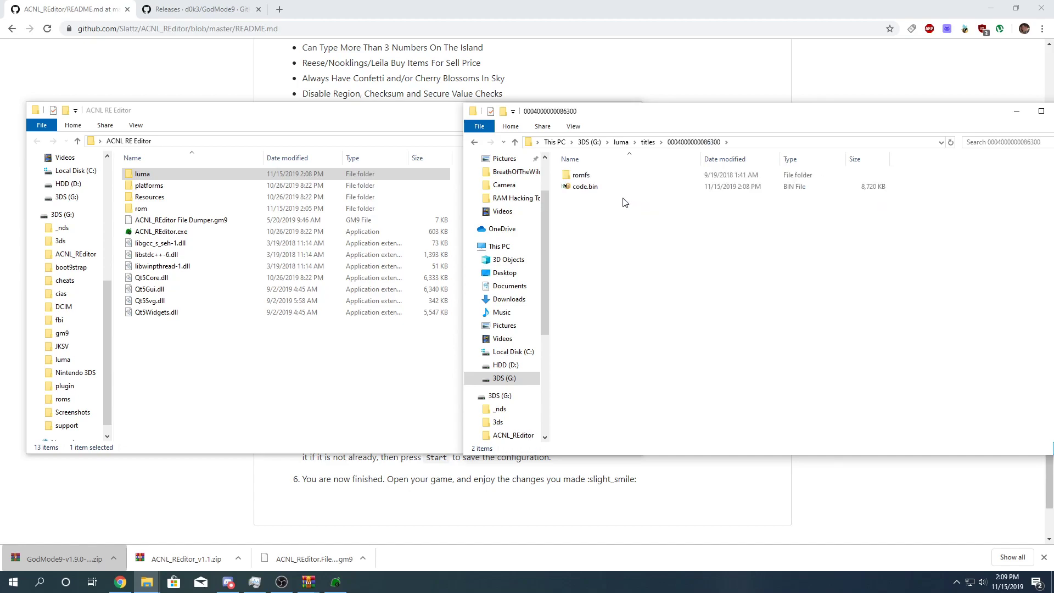
{"action": "left_click", "coordinate": [593, 191]}
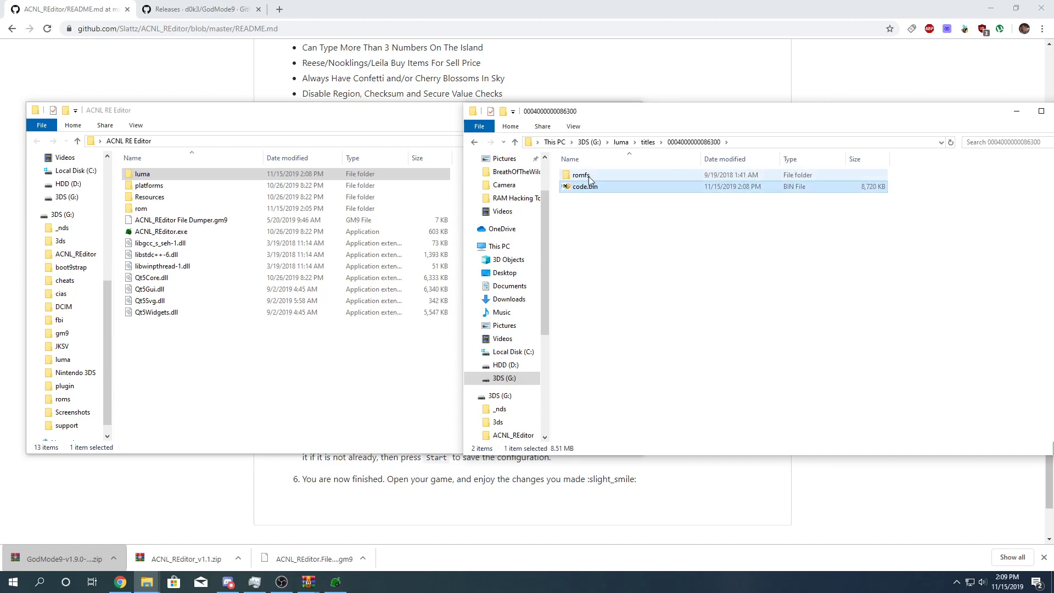
{"action": "double_click", "coordinate": [583, 175]}
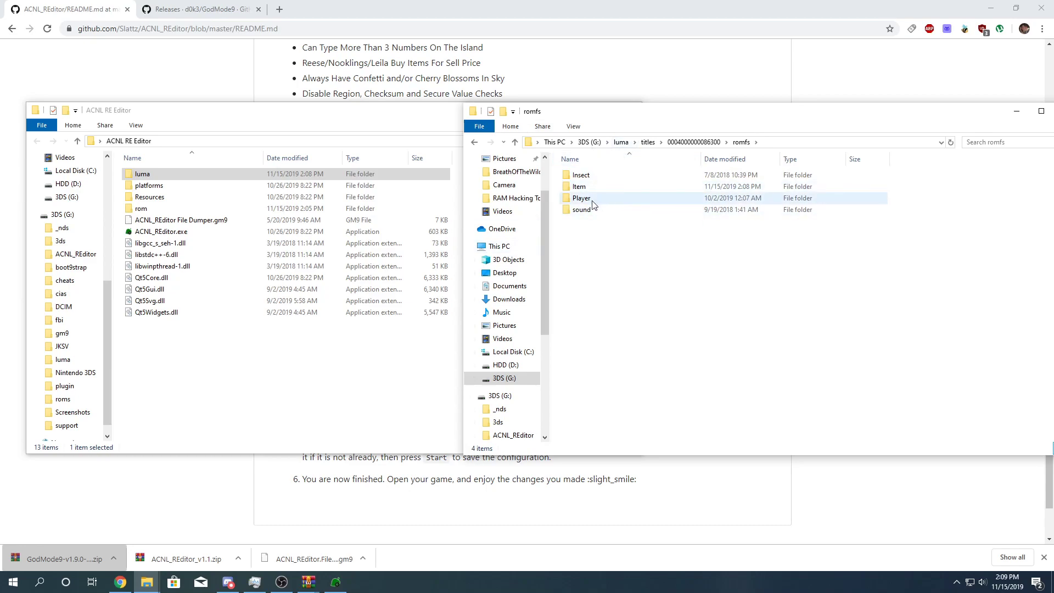
{"action": "left_click", "coordinate": [689, 142]}
{"action": "left_click", "coordinate": [689, 324]}
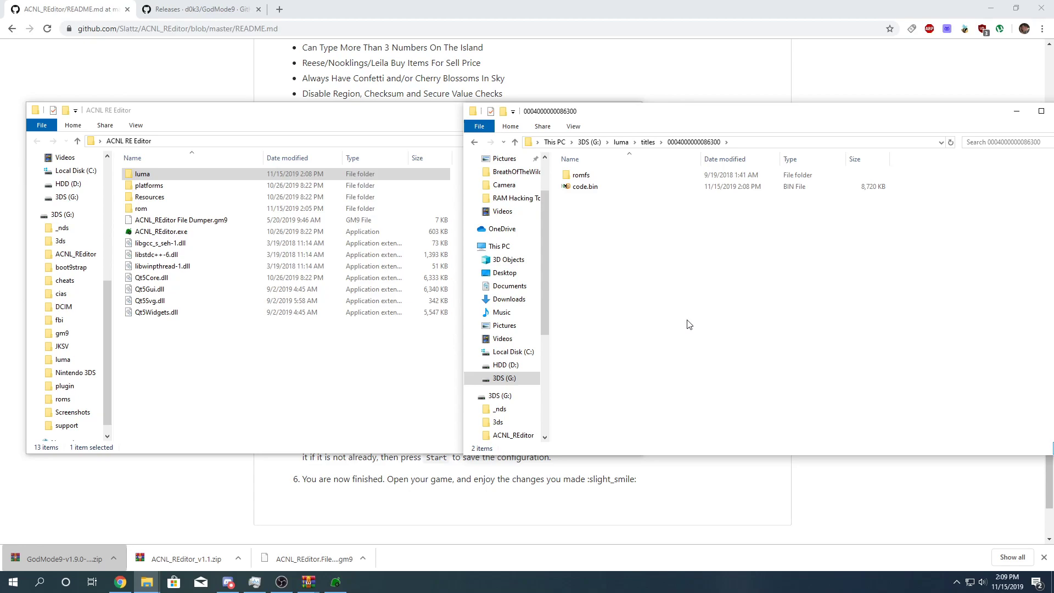
{"action": "key", "text": "ctrl+w"}
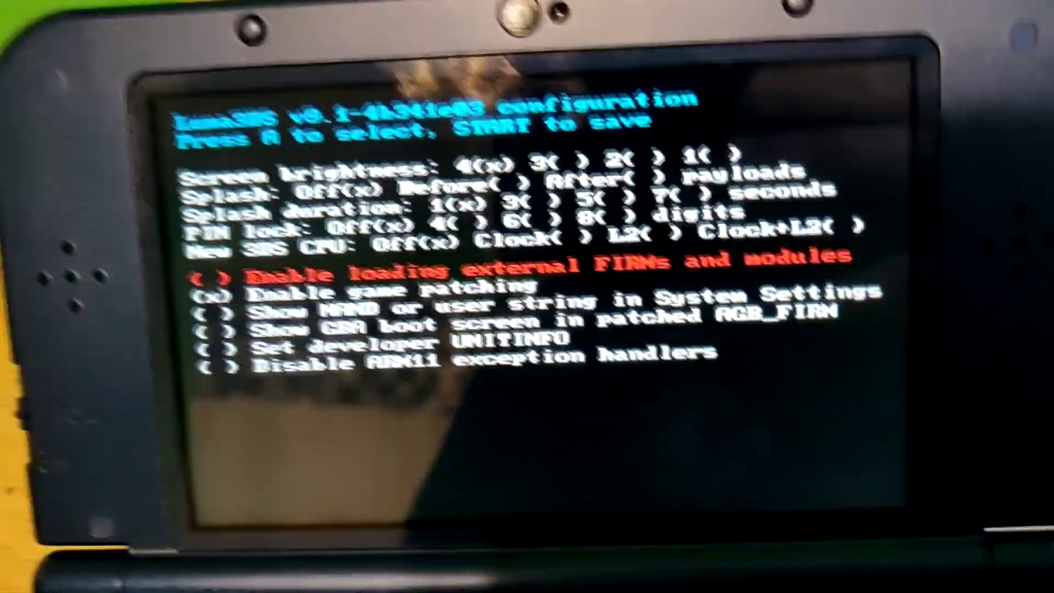
Check Enable game patching in the Luma3DS configuration and launch Animal Crossing: New Leaf from the HOME Menu
{"action": "key", "text": "Down"}
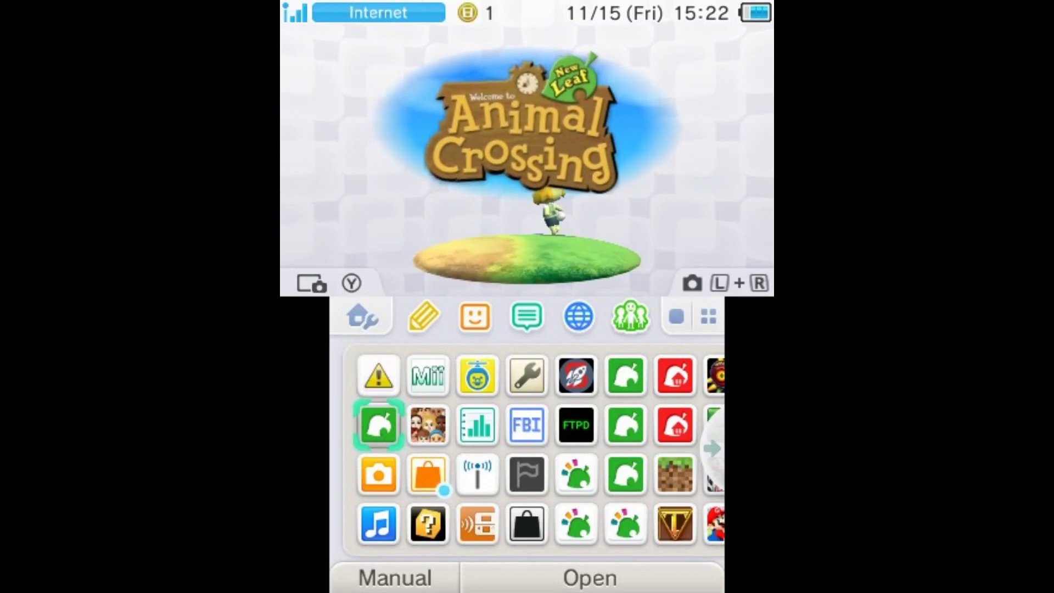
{"action": "left_click", "coordinate": [576, 375]}
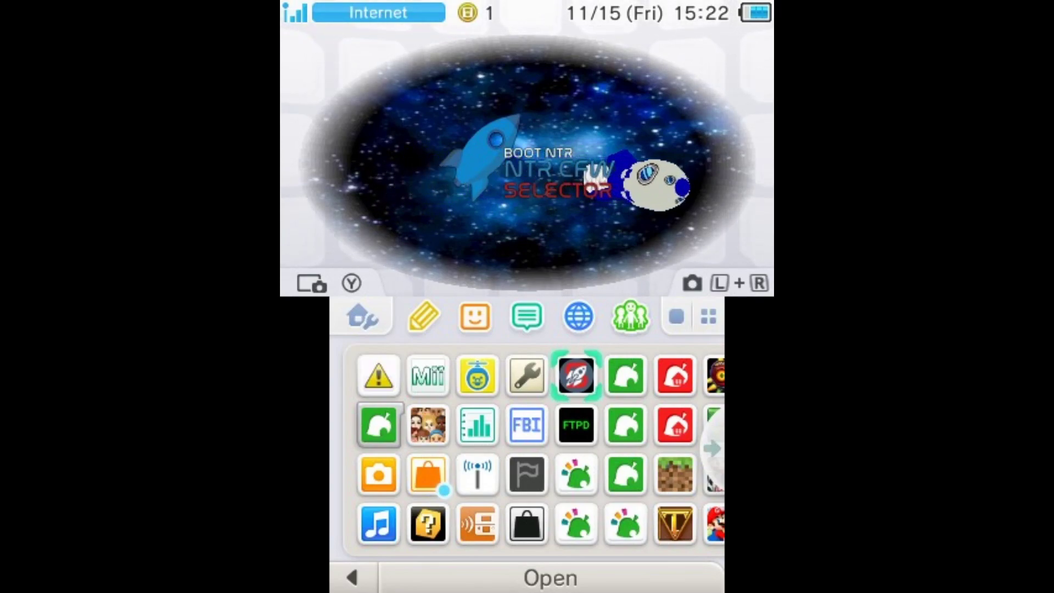
{"action": "left_click", "coordinate": [379, 425]}
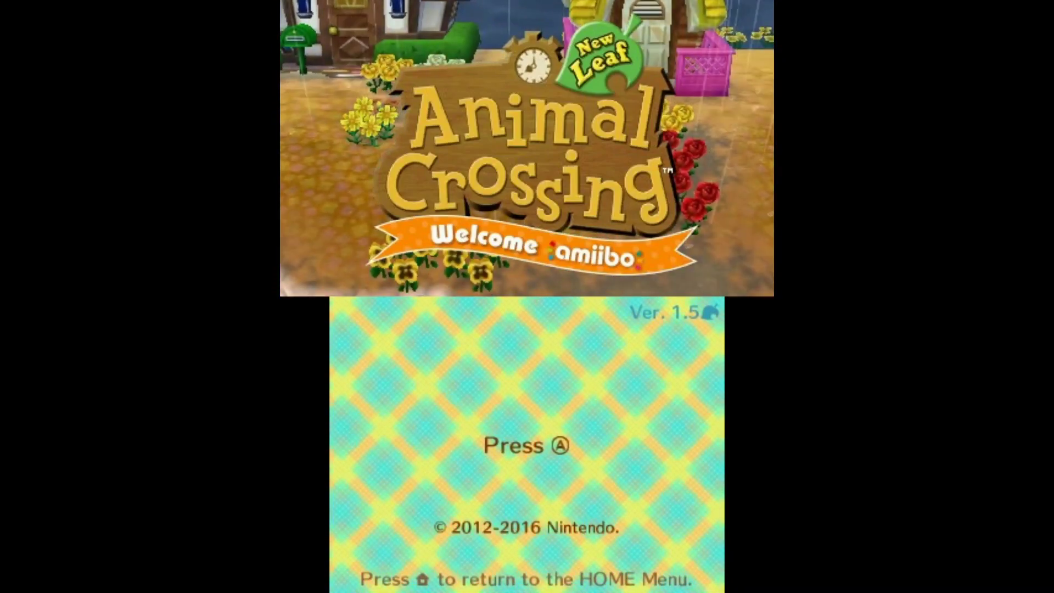
Continue the existing save file and accept Isabelle's offer to get started
{"action": "key", "text": "a"}
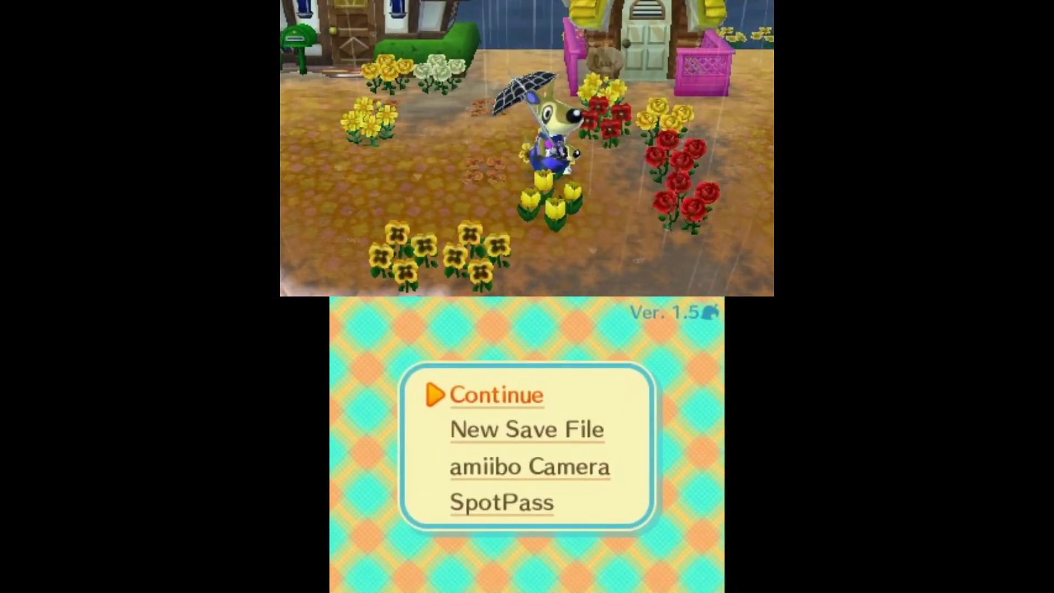
{"action": "key", "text": "a"}
{"action": "key", "text": "a"}
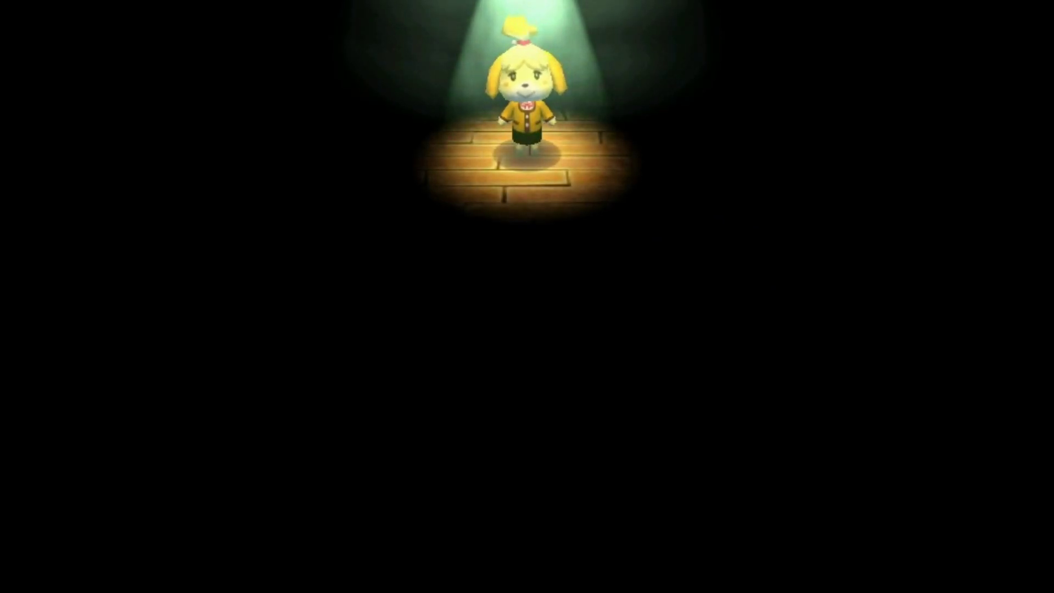
{"action": "key", "text": "a"}
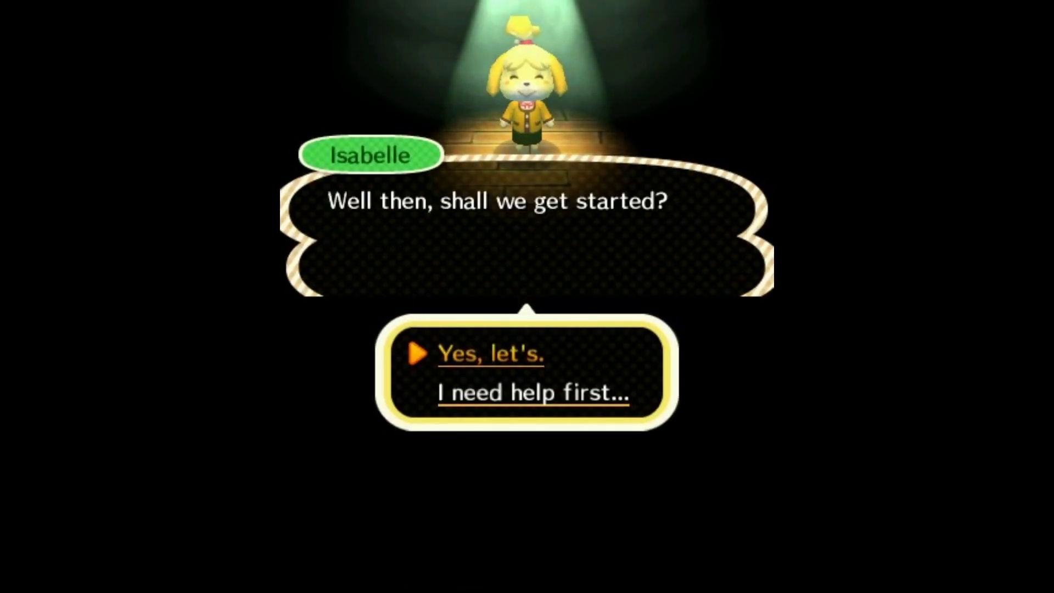
{"action": "key", "text": "a"}
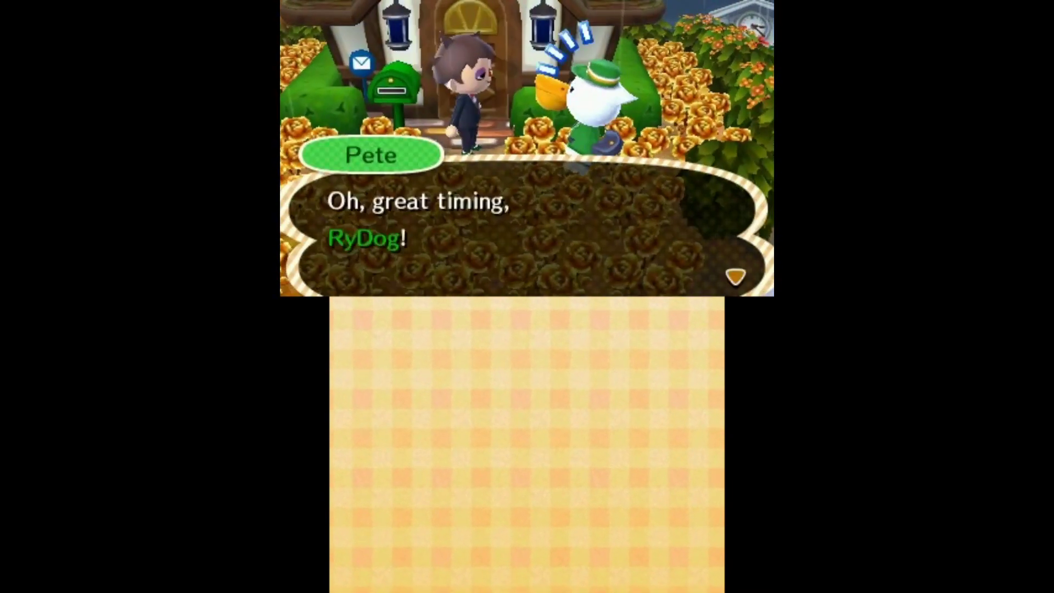
Finish the conversation with Pete and walk the character from the house to the plaza around the town tree
{"action": "key", "text": "a"}
{"action": "key", "text": "a"}
{"action": "key", "text": "a"}
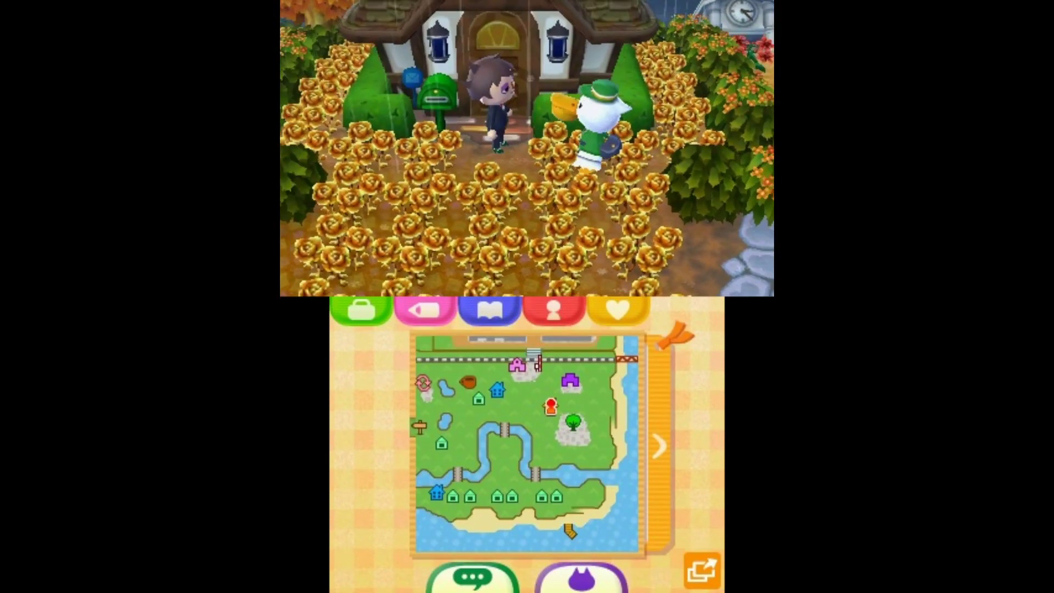
{"action": "key", "text": "Down"}
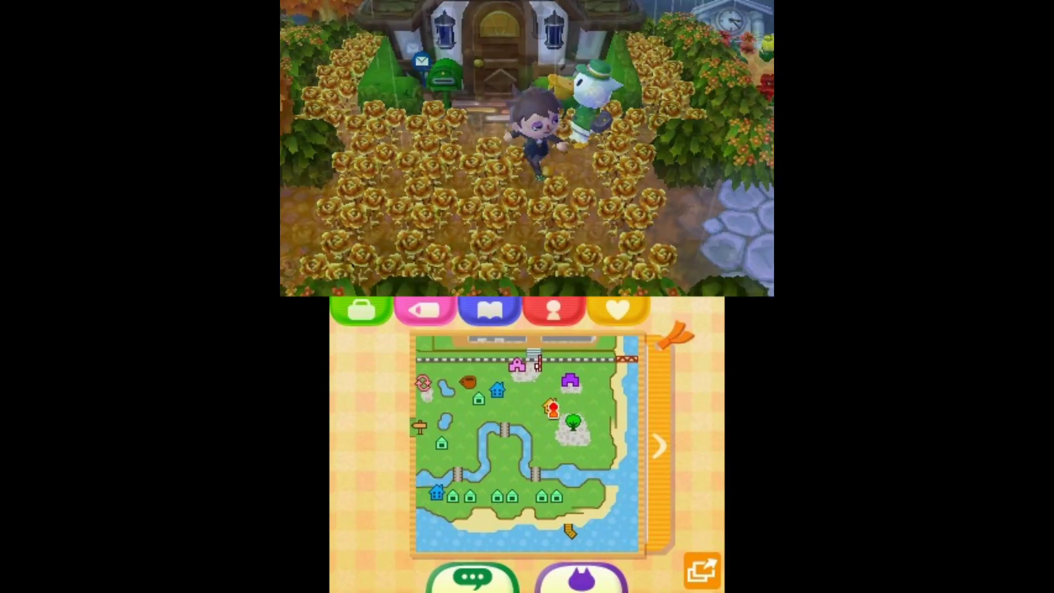
{"action": "key", "text": "Down"}
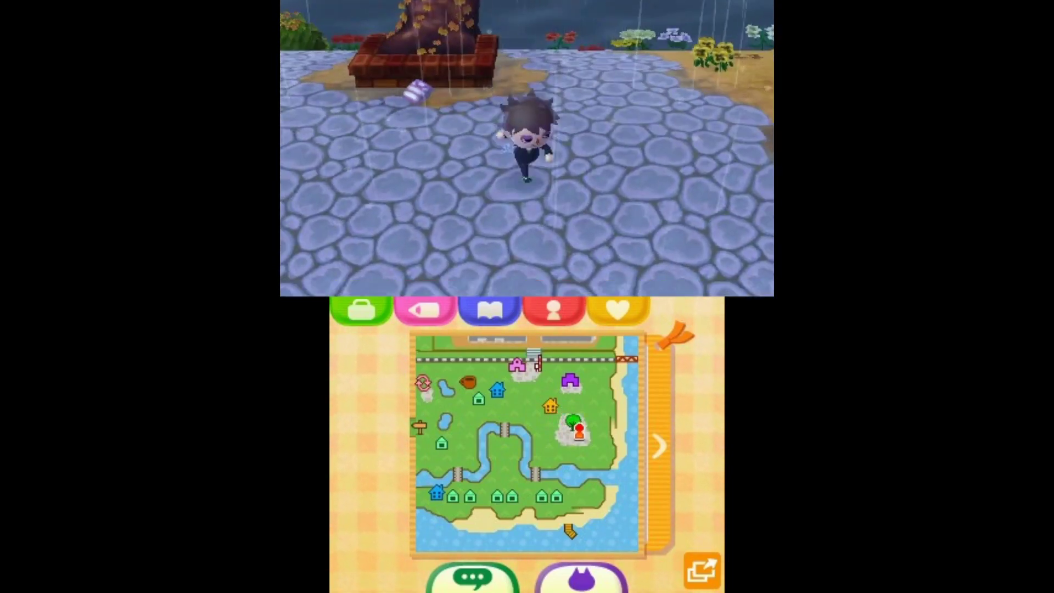
{"action": "key", "text": "Up"}
{"action": "key", "text": "Left"}
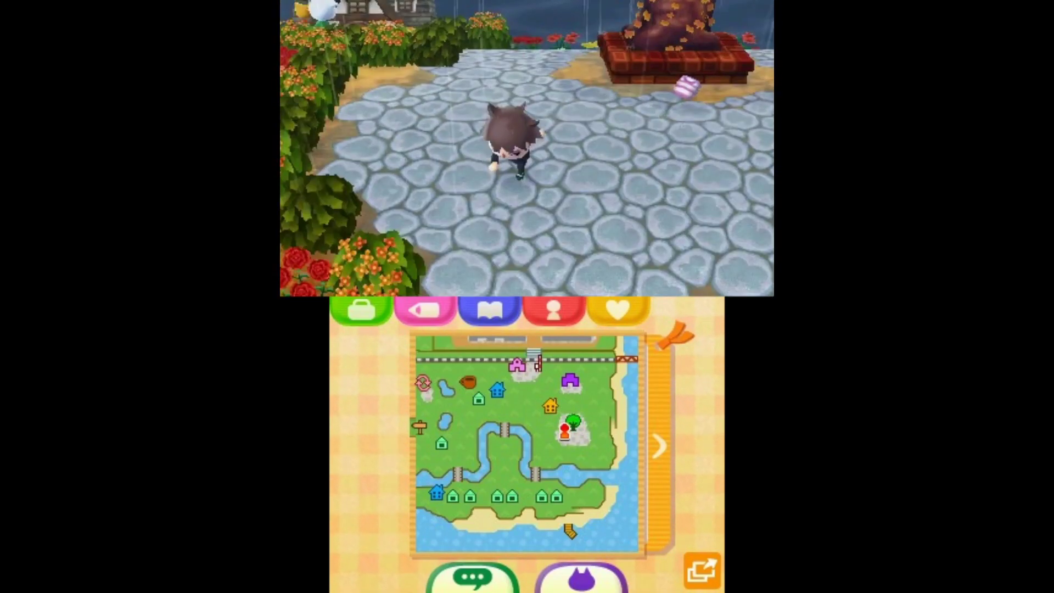
Check the pockets and send the chat command /t2i 2117
{"action": "key", "text": "Down"}
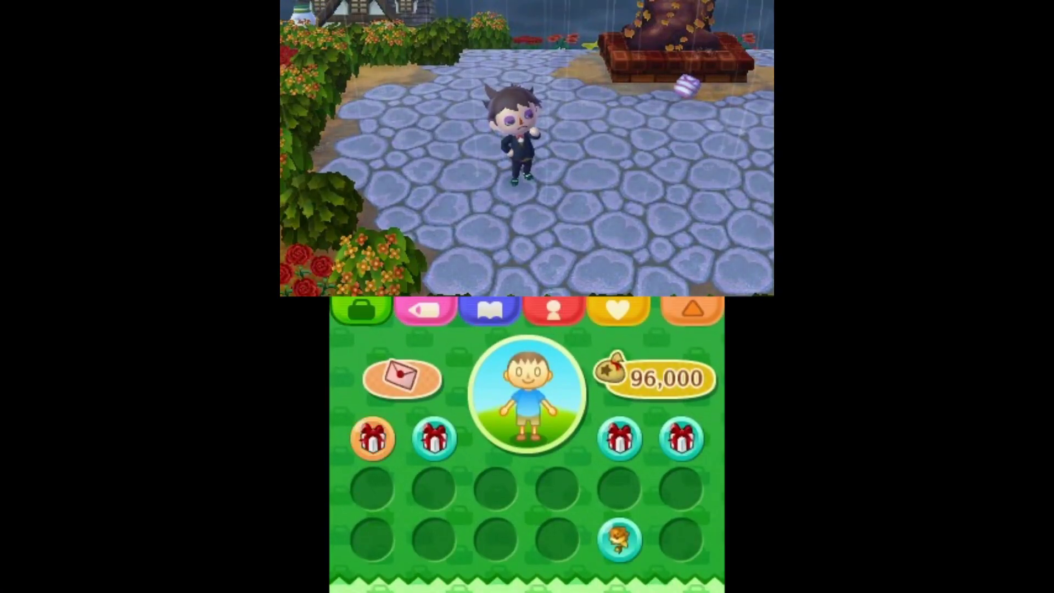
{"action": "key", "text": "a"}
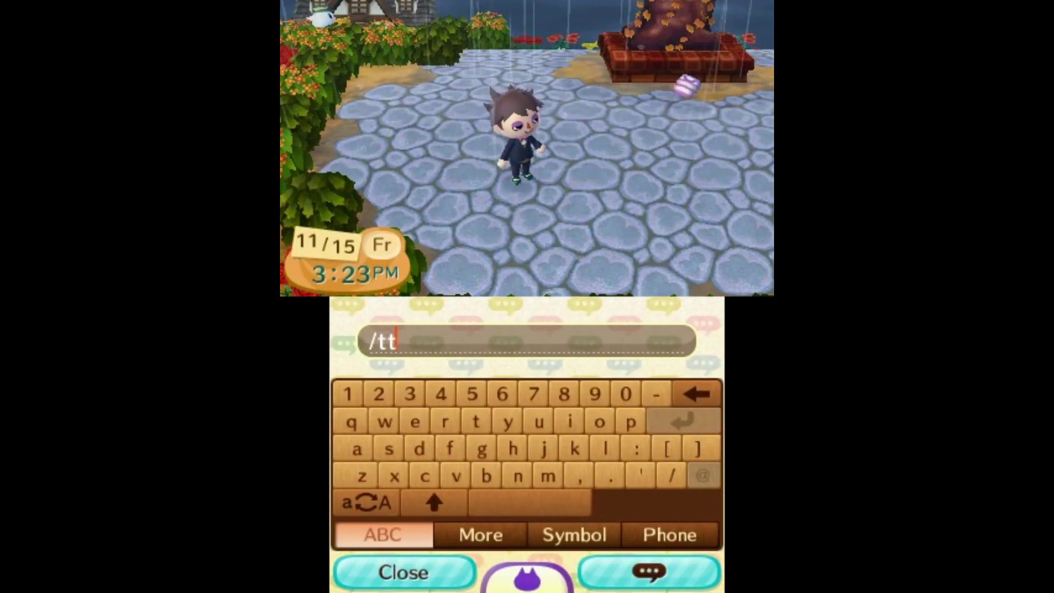
{"action": "type", "text": "2"}
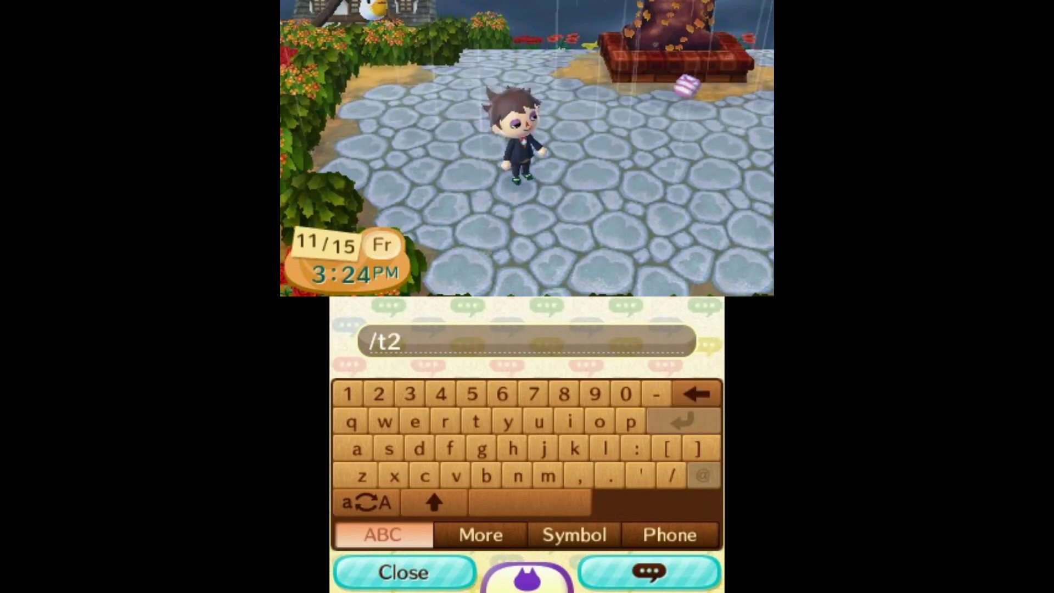
{"action": "type", "text": "i 211"}
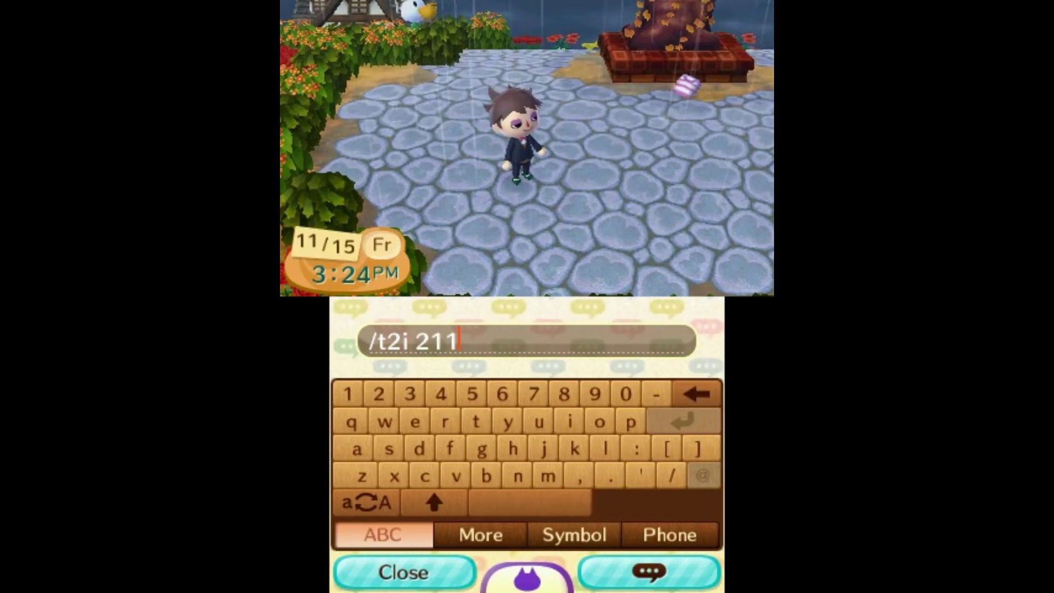
{"action": "type", "text": "7"}
{"action": "key", "text": "Return"}
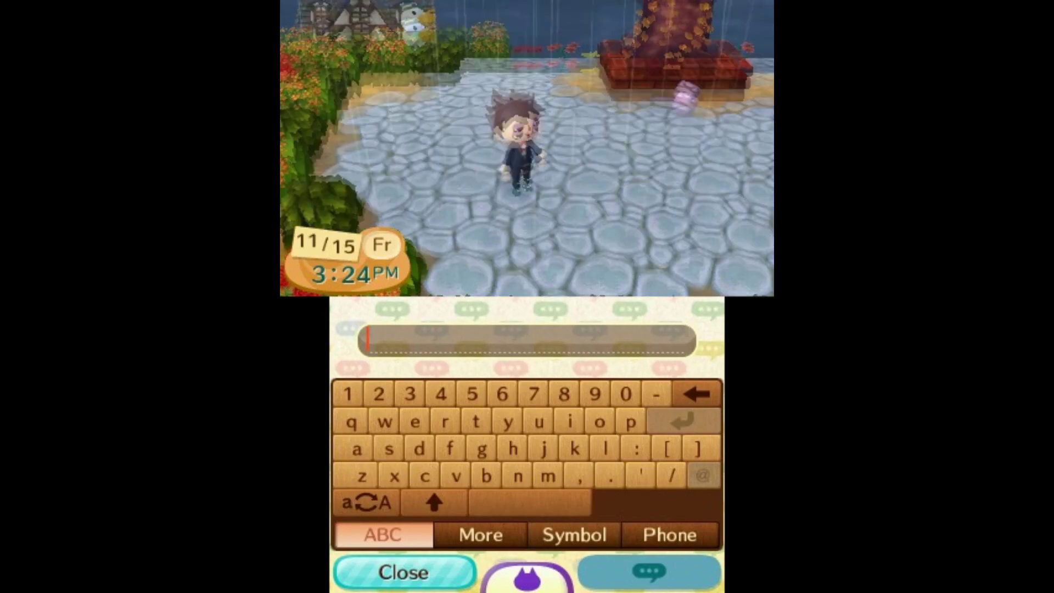
Put the Bells bag from the first pocket slot on the ground in the plaza
{"action": "key", "text": "x"}
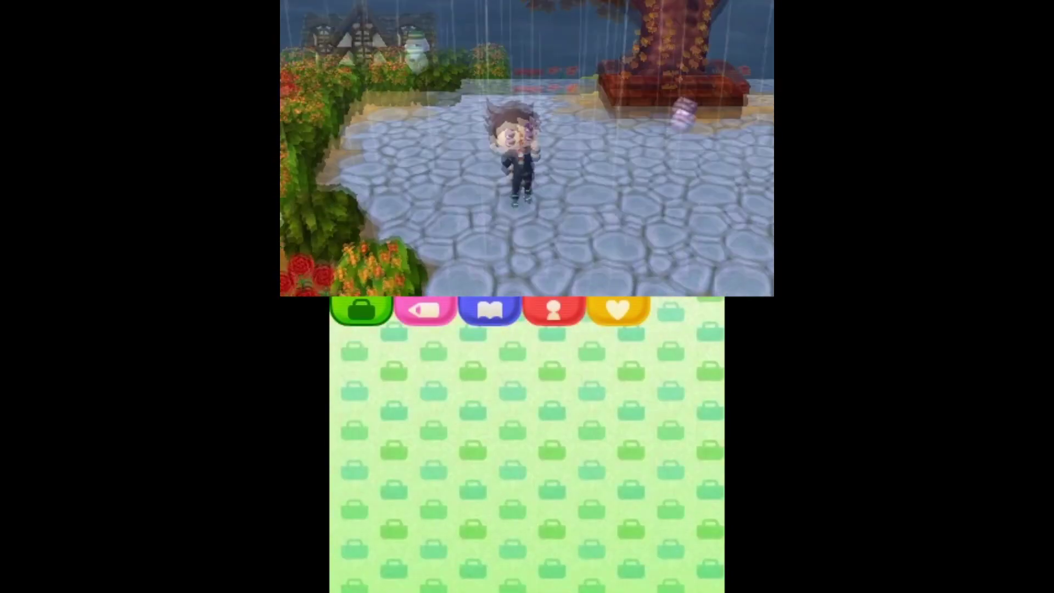
{"action": "left_click", "coordinate": [372, 438]}
{"action": "left_click", "coordinate": [357, 371]}
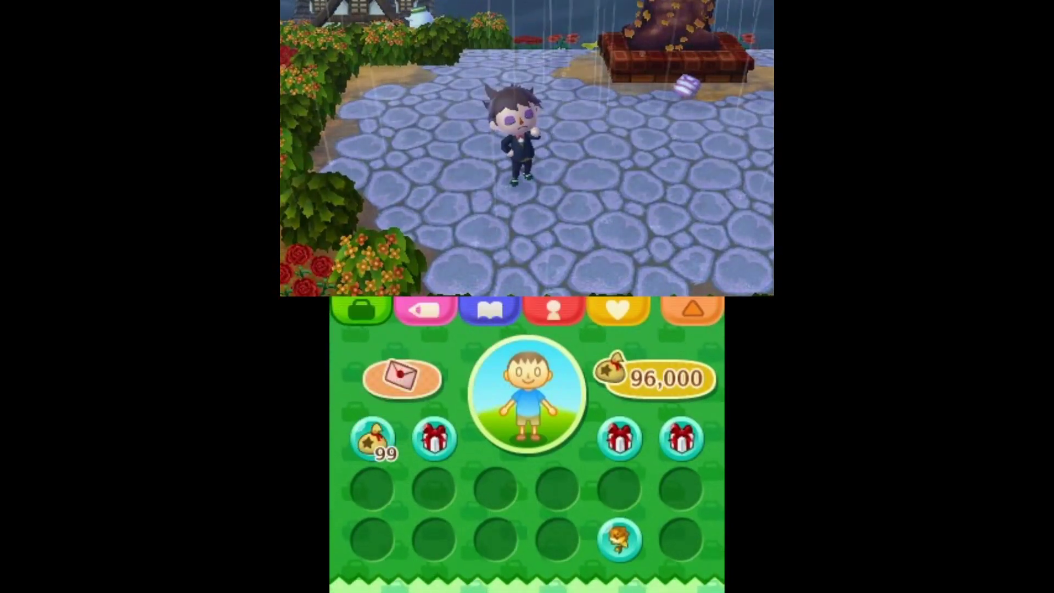
{"action": "left_click_drag", "start_coordinate": [372, 438], "coordinate": [472, 428]}
Send the chat command /t2i 2117 once more while standing at the dropped Bells bag
{"action": "key", "text": "x"}
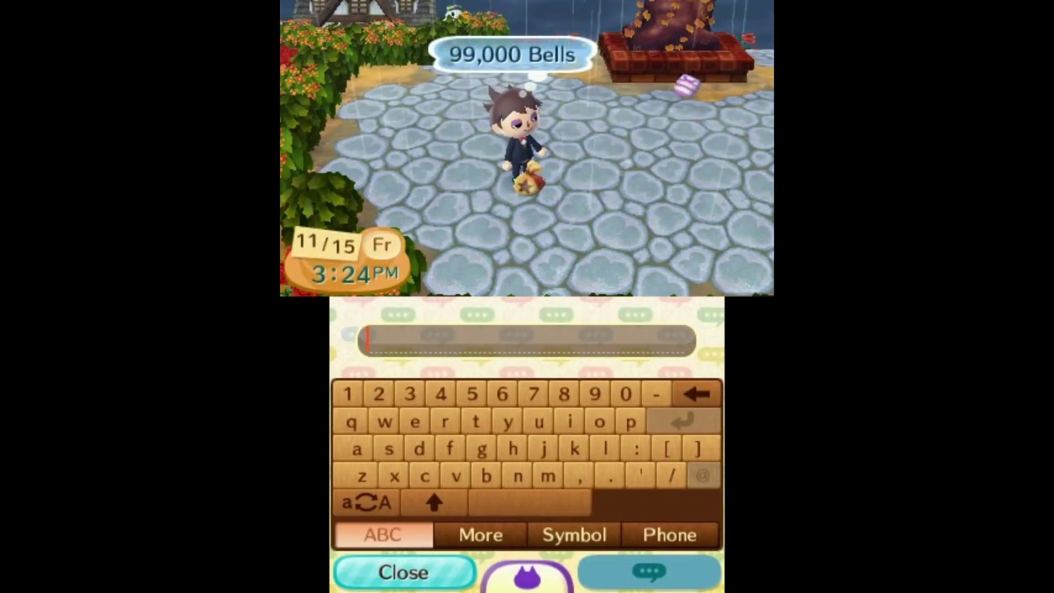
{"action": "type", "text": "tt"}
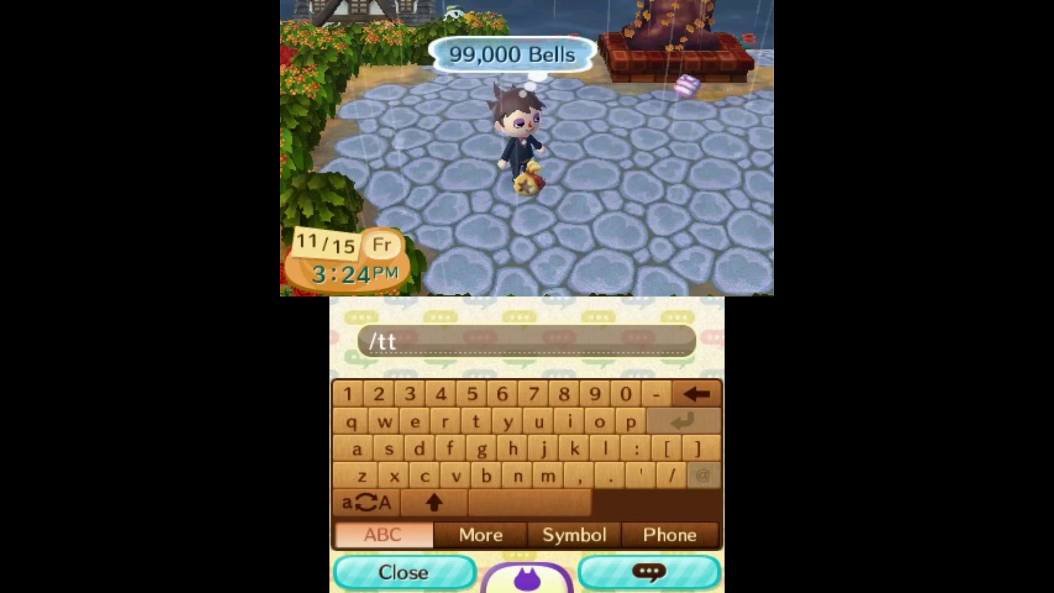
{"action": "key", "text": "BackSpace"}
{"action": "type", "text": "2i"}
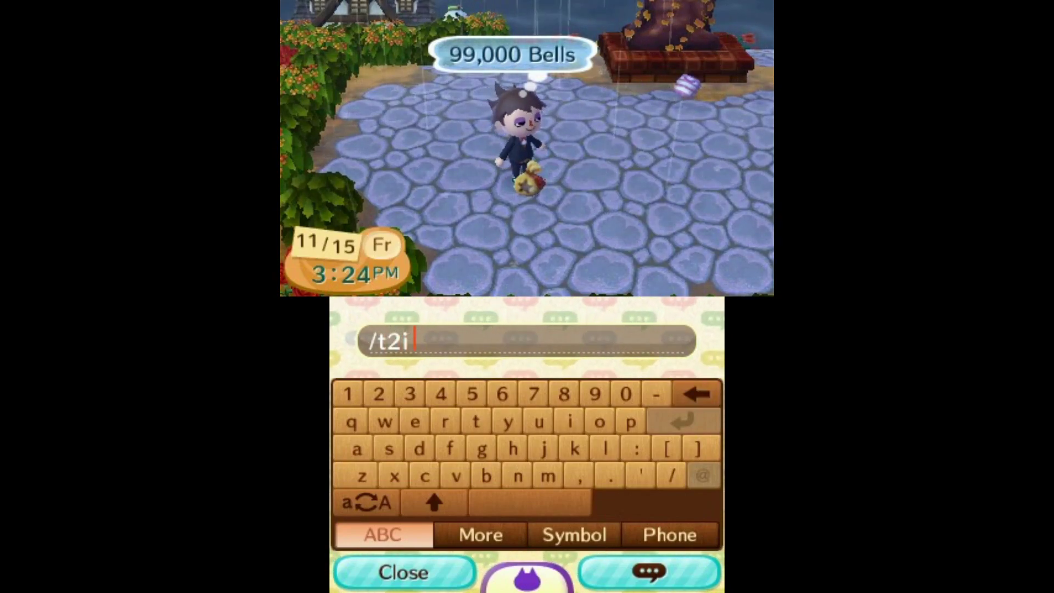
{"action": "type", "text": " 2117"}
{"action": "key", "text": "Return"}
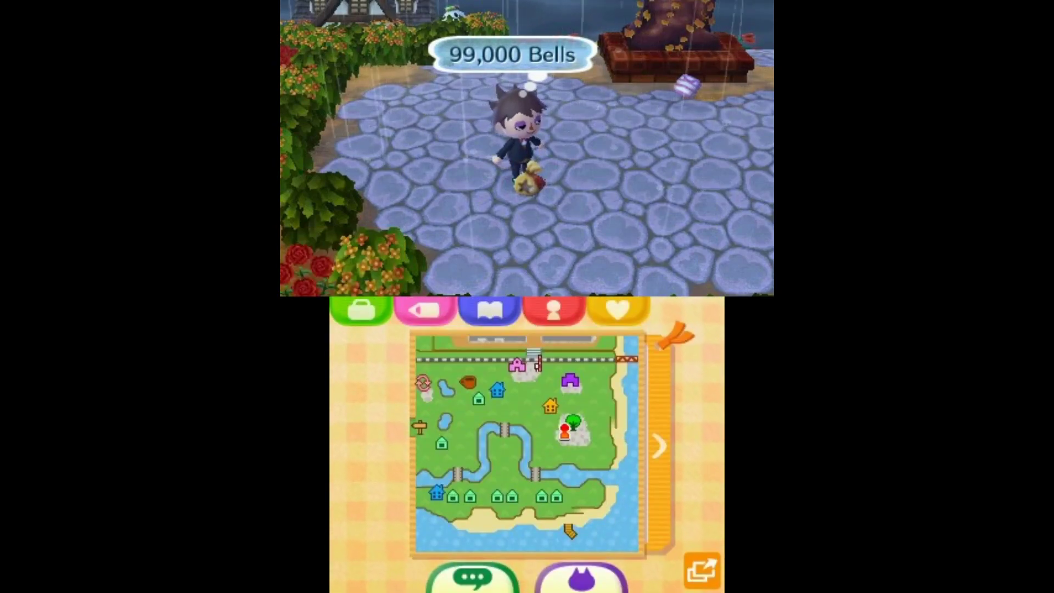
Check the Bells bag in the first pocket slot and walk the character up to the town tree
{"action": "key", "text": "x"}
{"action": "key", "text": "a"}
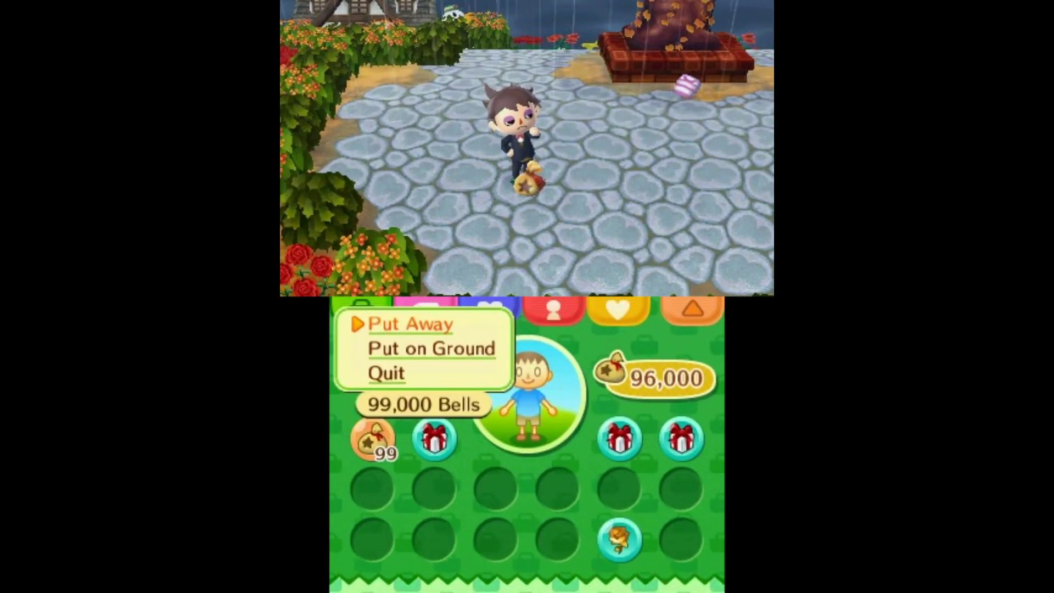
{"action": "key", "text": "x"}
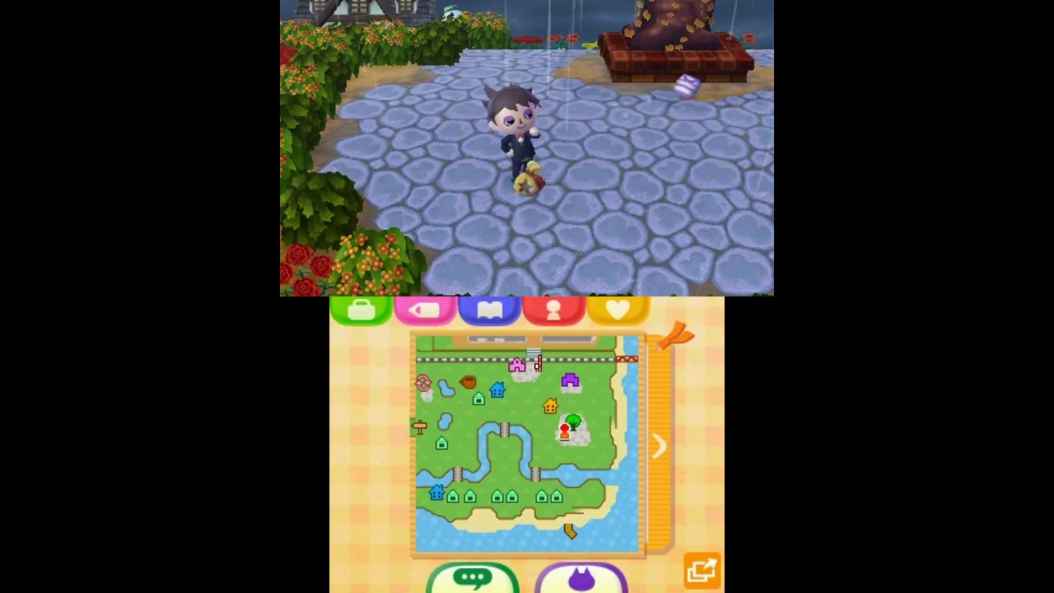
{"action": "key", "text": "Up"}
{"action": "key", "text": "Down"}
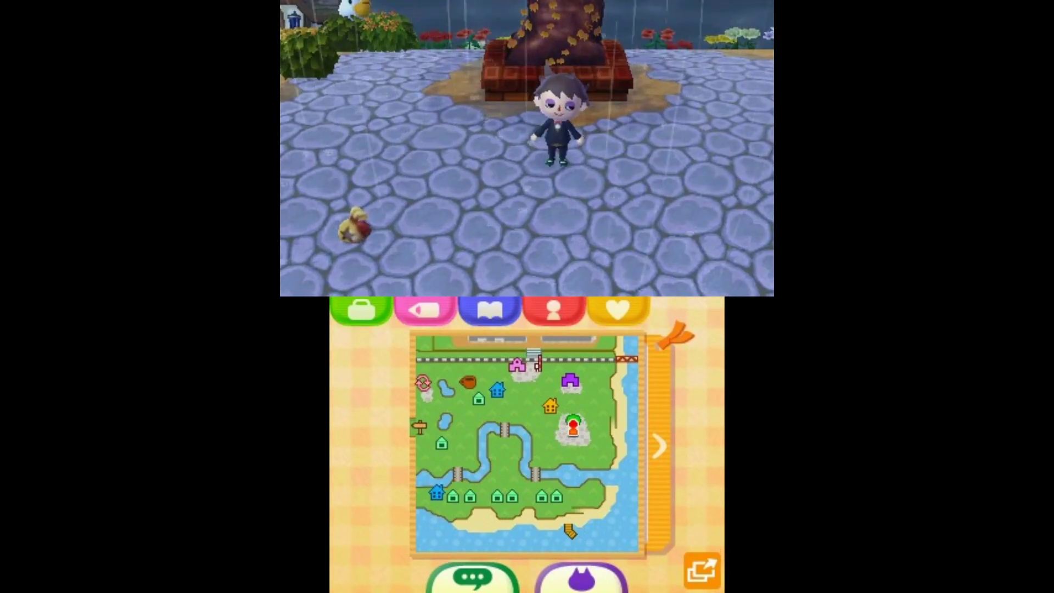